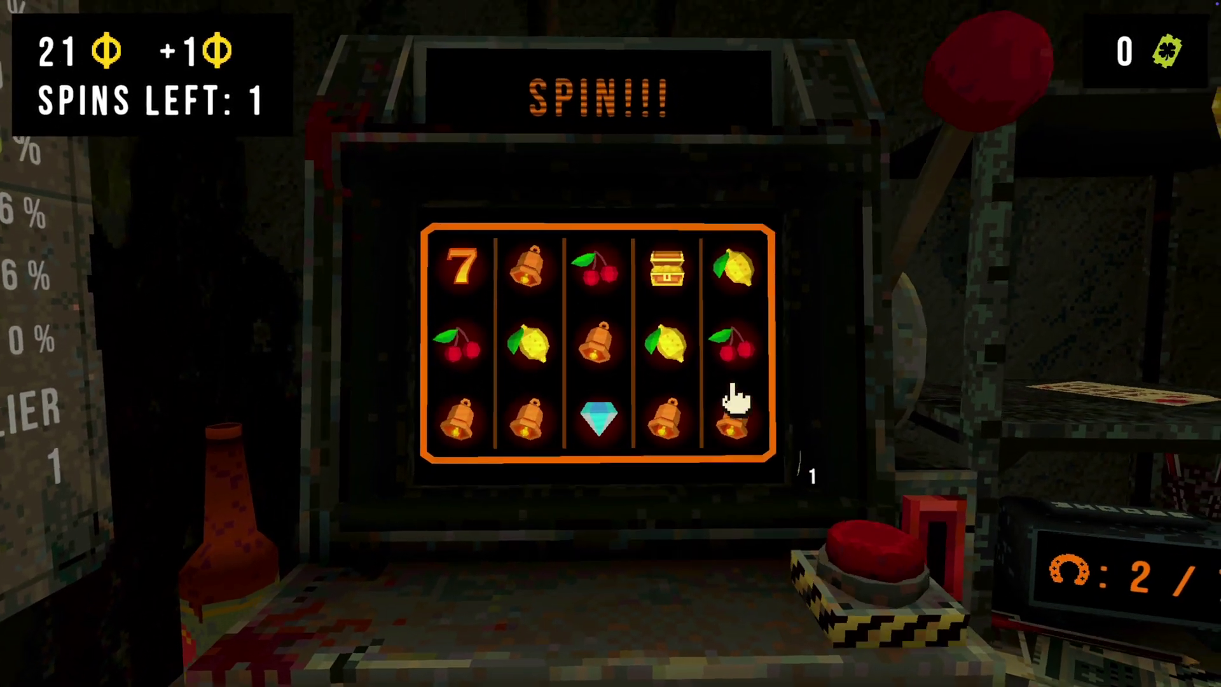
click(954, 136)
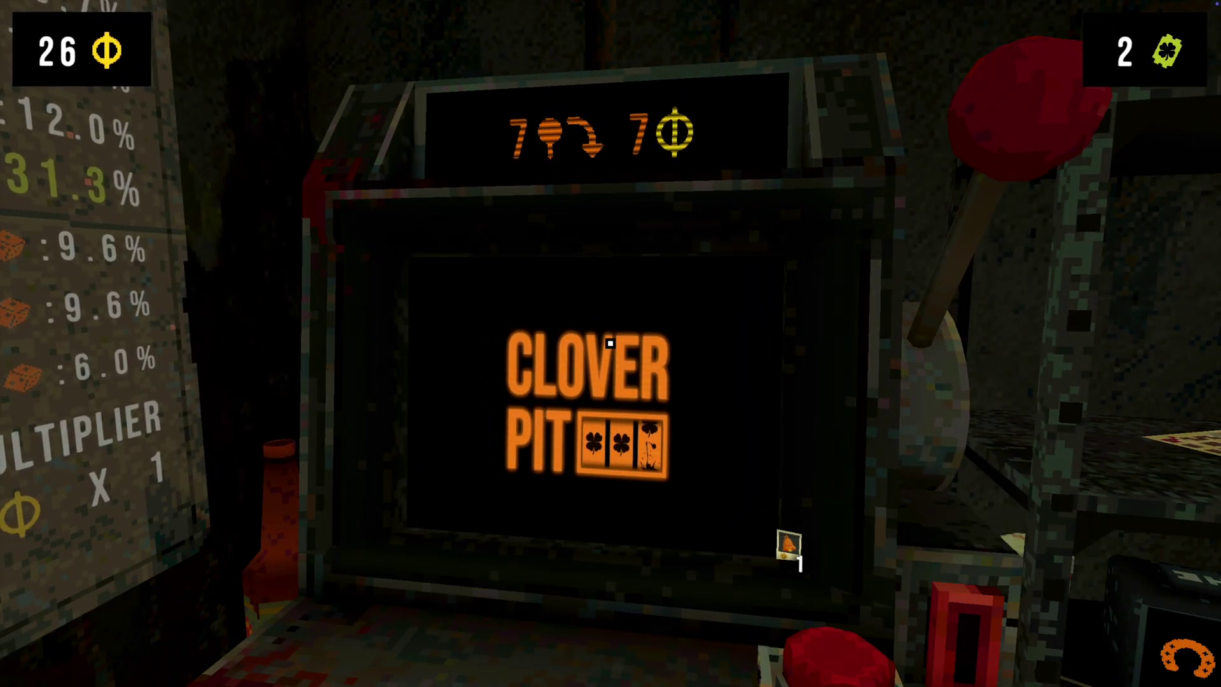
key(a)
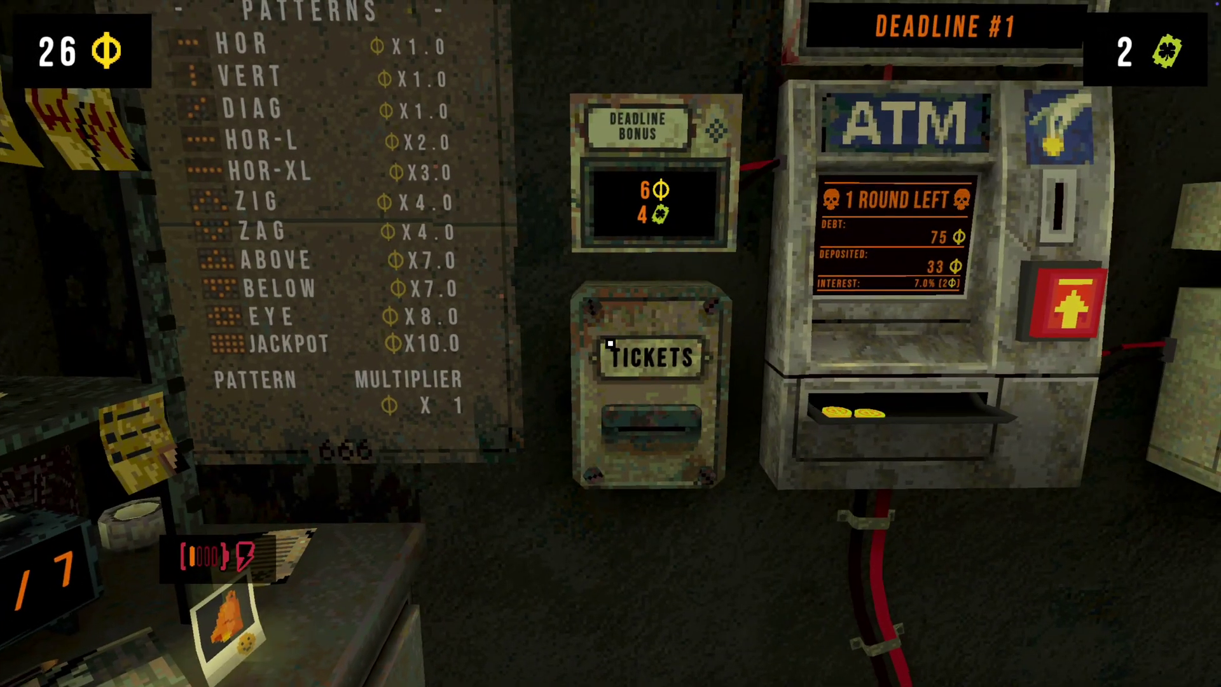
key(d)
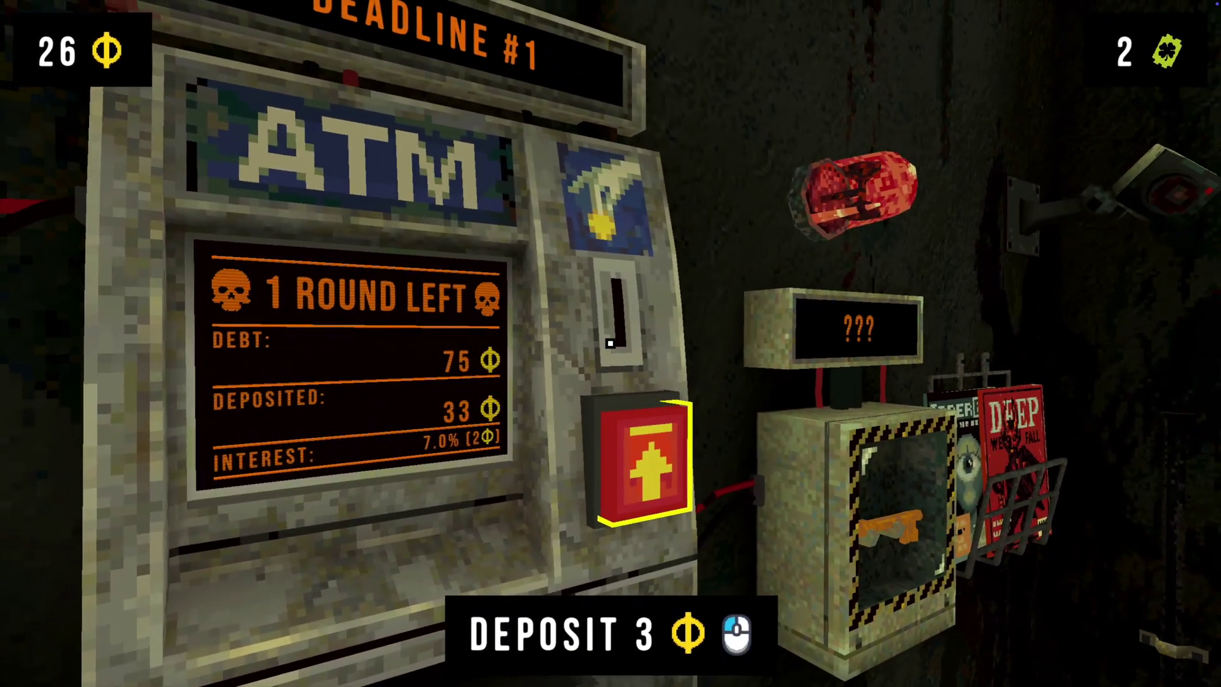
click(610, 343)
click(610, 344)
click(610, 344)
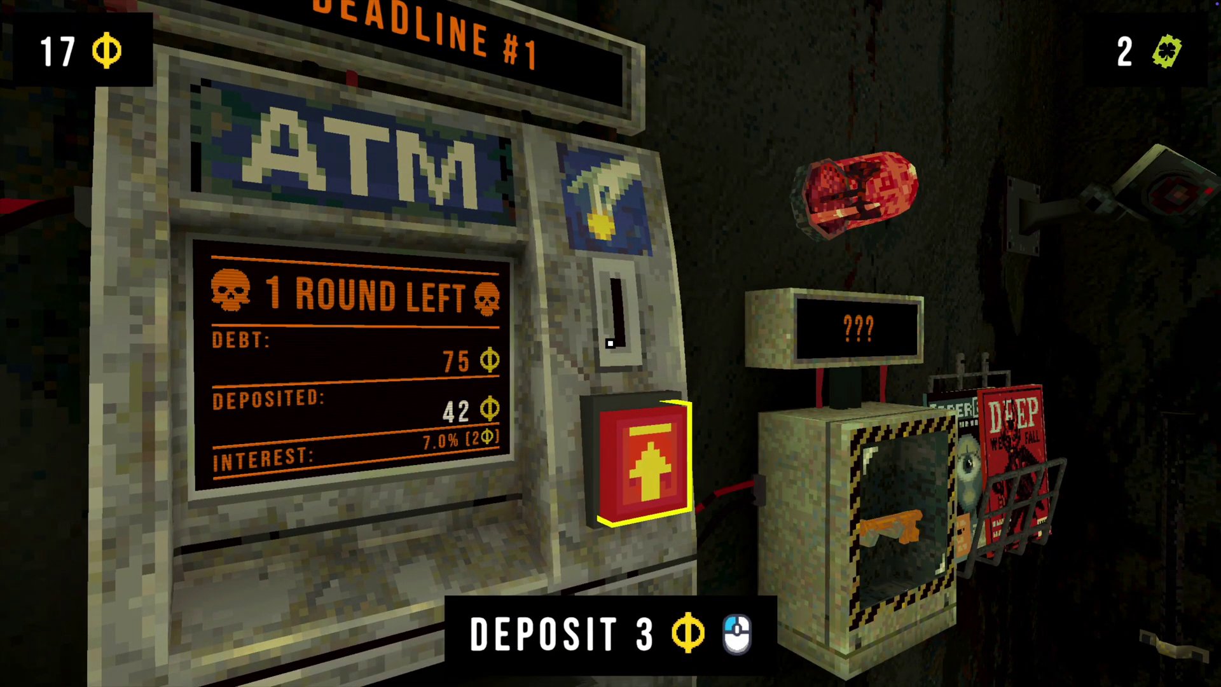
click(610, 343)
click(610, 343)
click(610, 343)
click(610, 343)
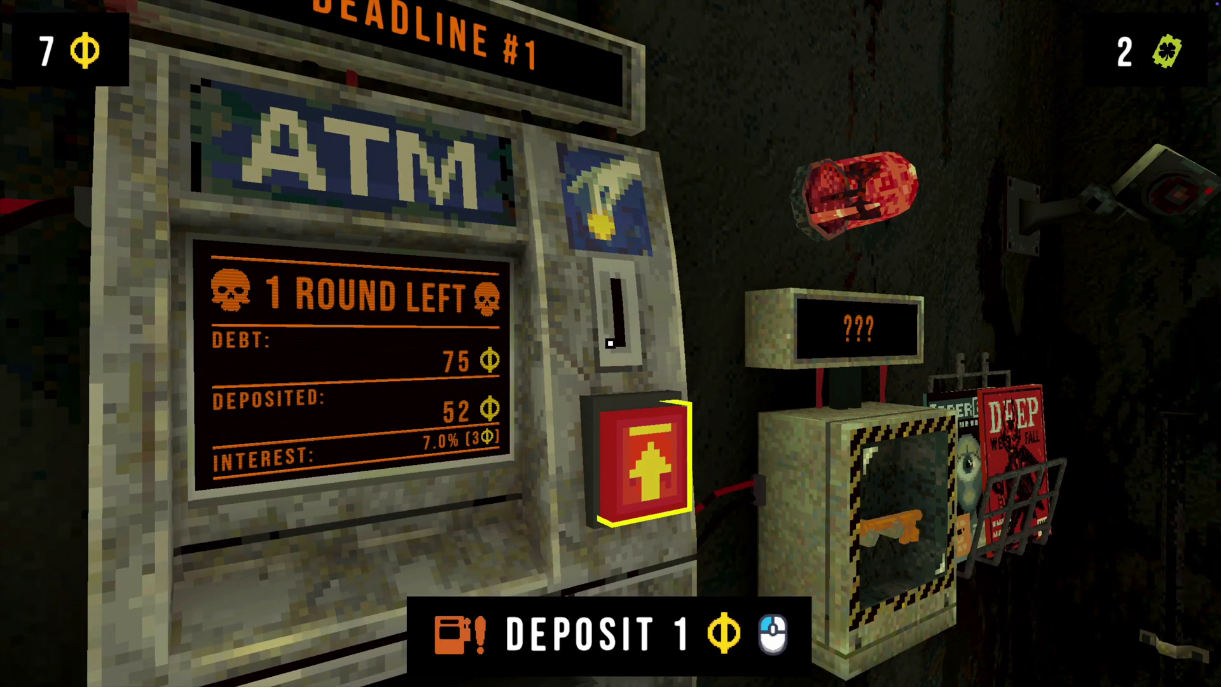
key(d)
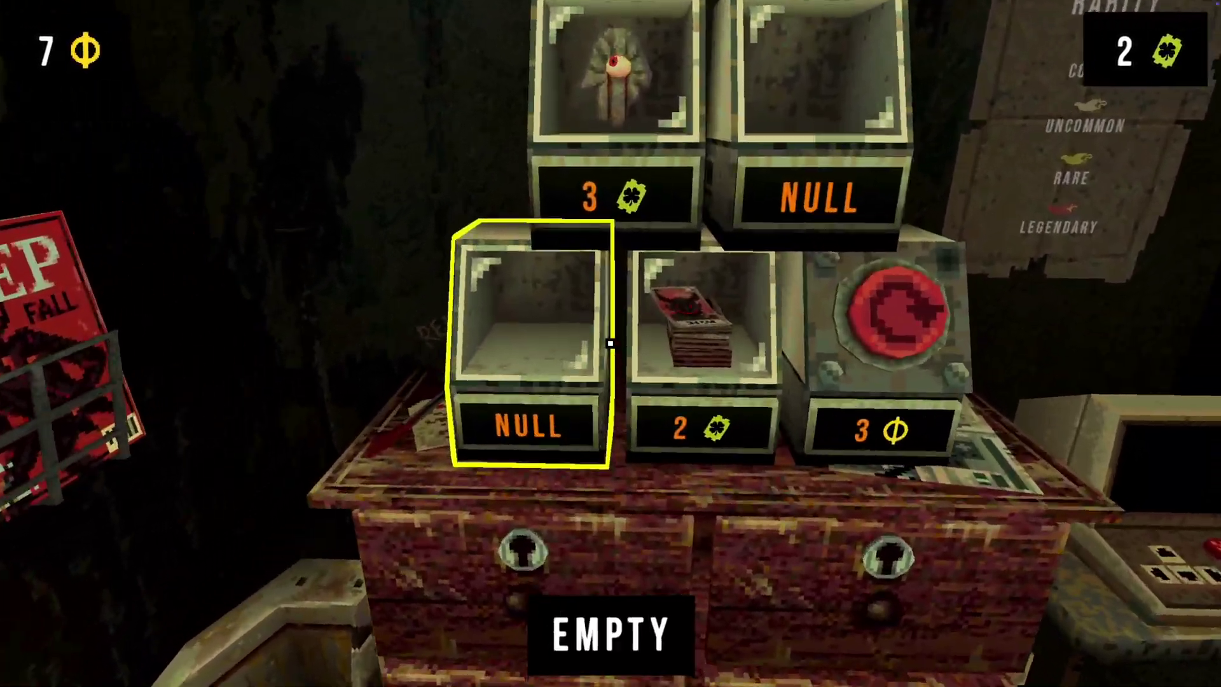
key(d)
click(610, 343)
key(d)
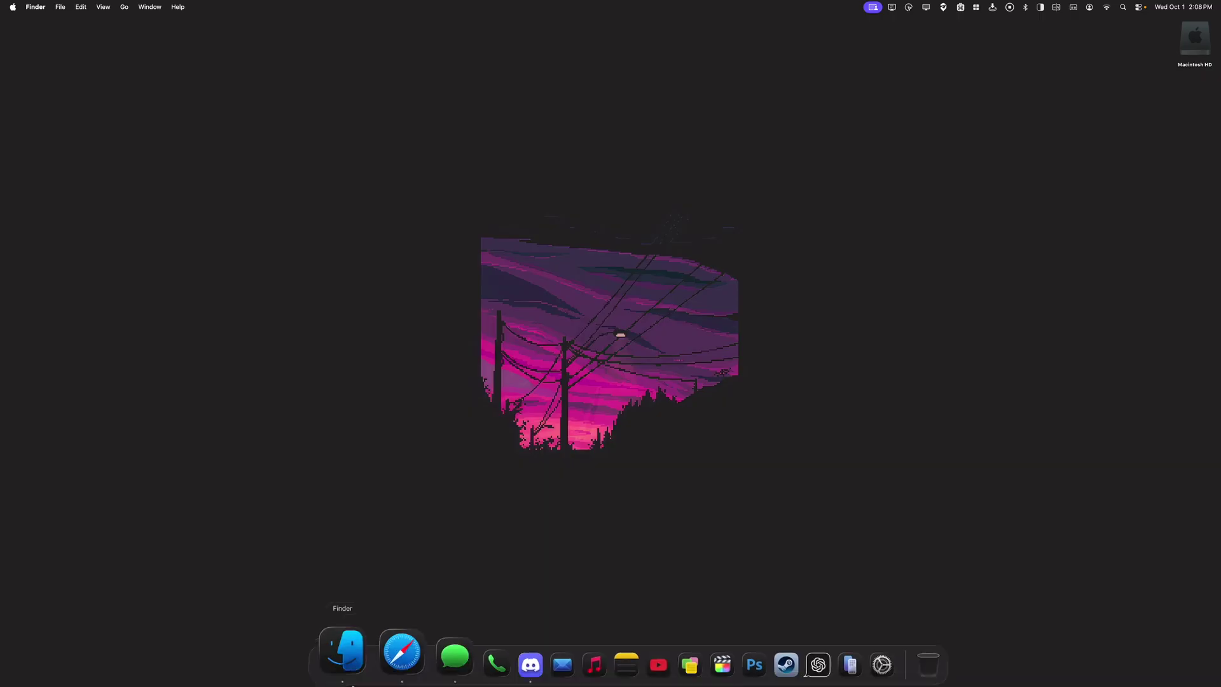
- Switch to Safari, search Google for "homebrew" and open the Homebrew website at brew.sh
click(374, 648)
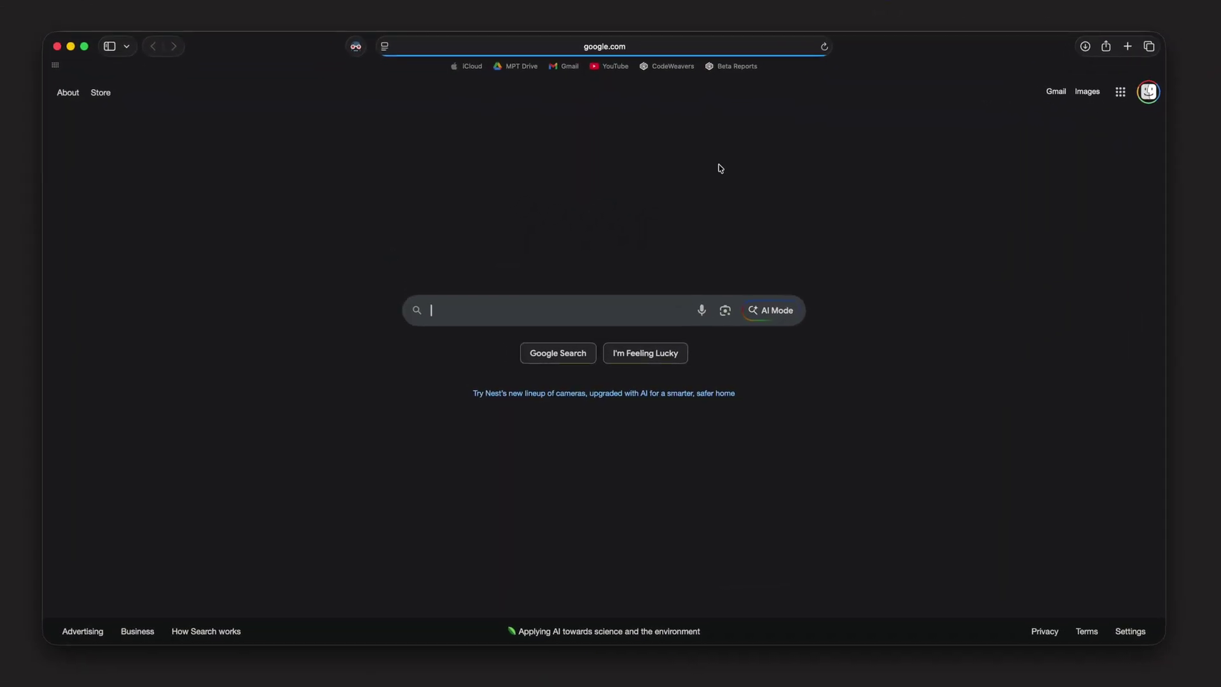
text(homebrew)
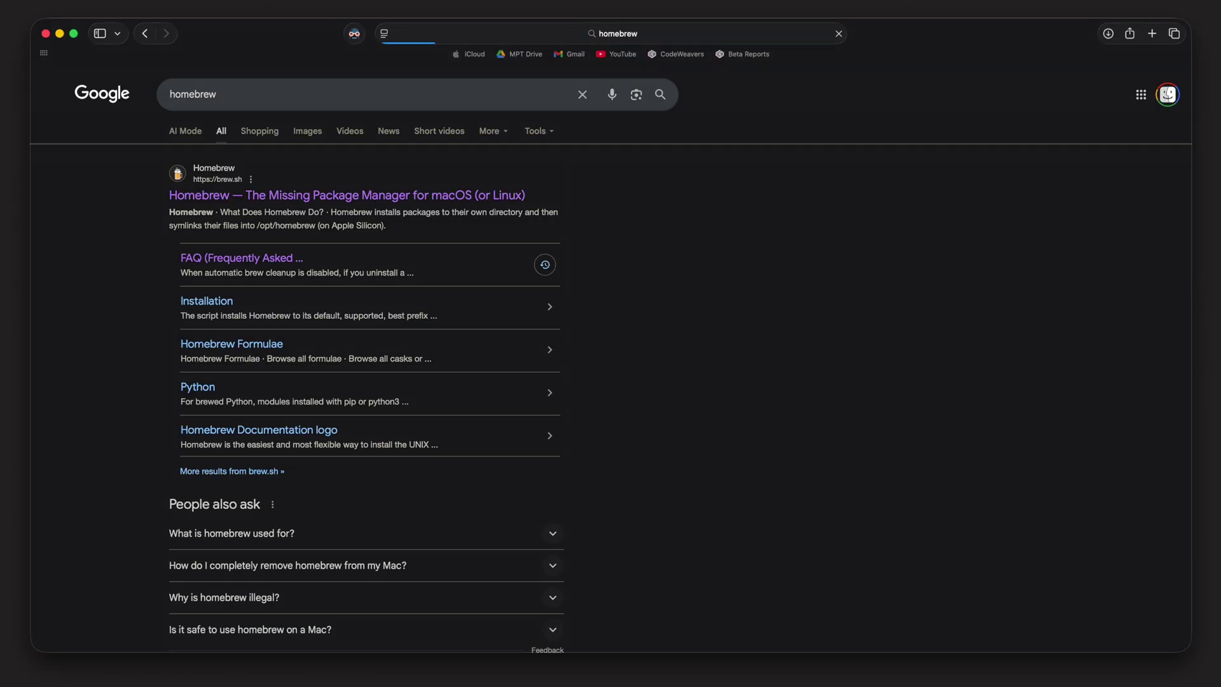
click(202, 198)
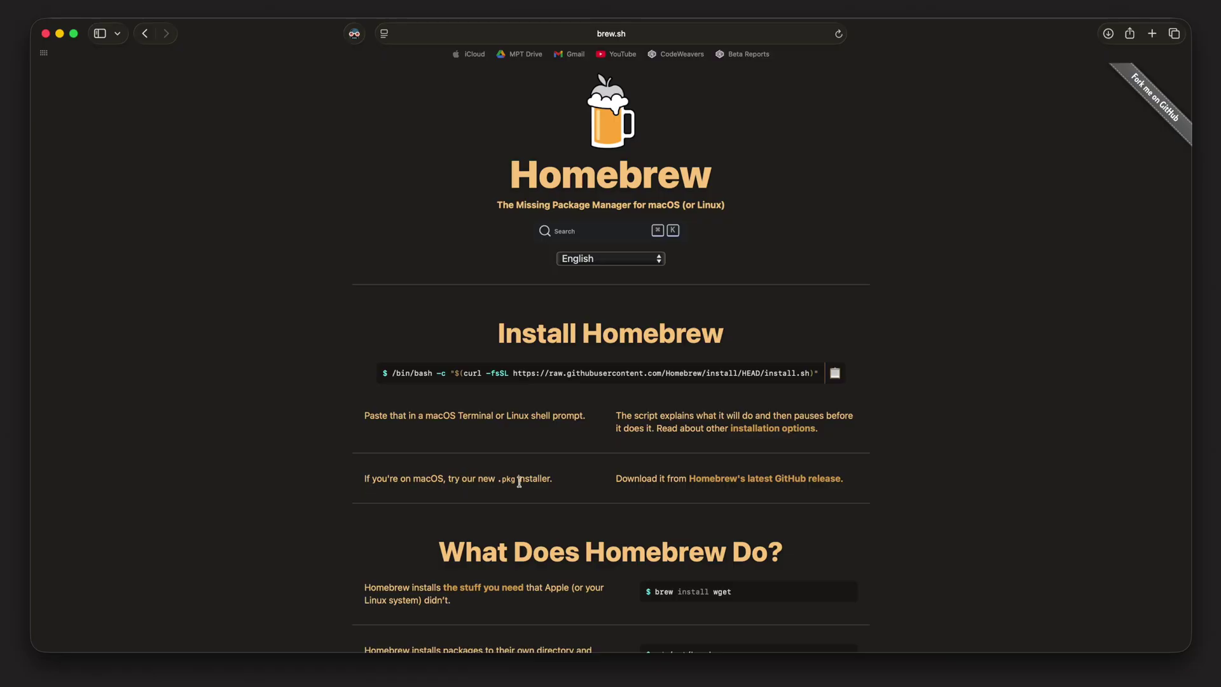
- Download Homebrew-4.6.15.pkg from Homebrew's latest GitHub release to the Desktop and close the browser window
click(755, 482)
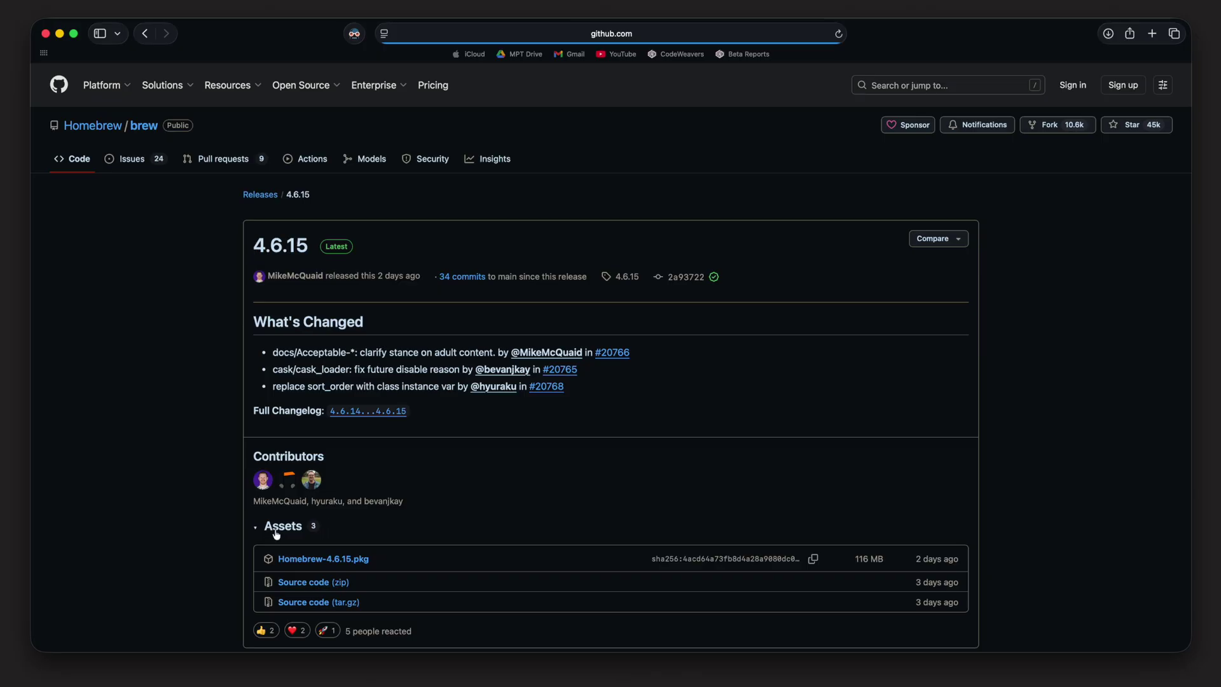
click(353, 565)
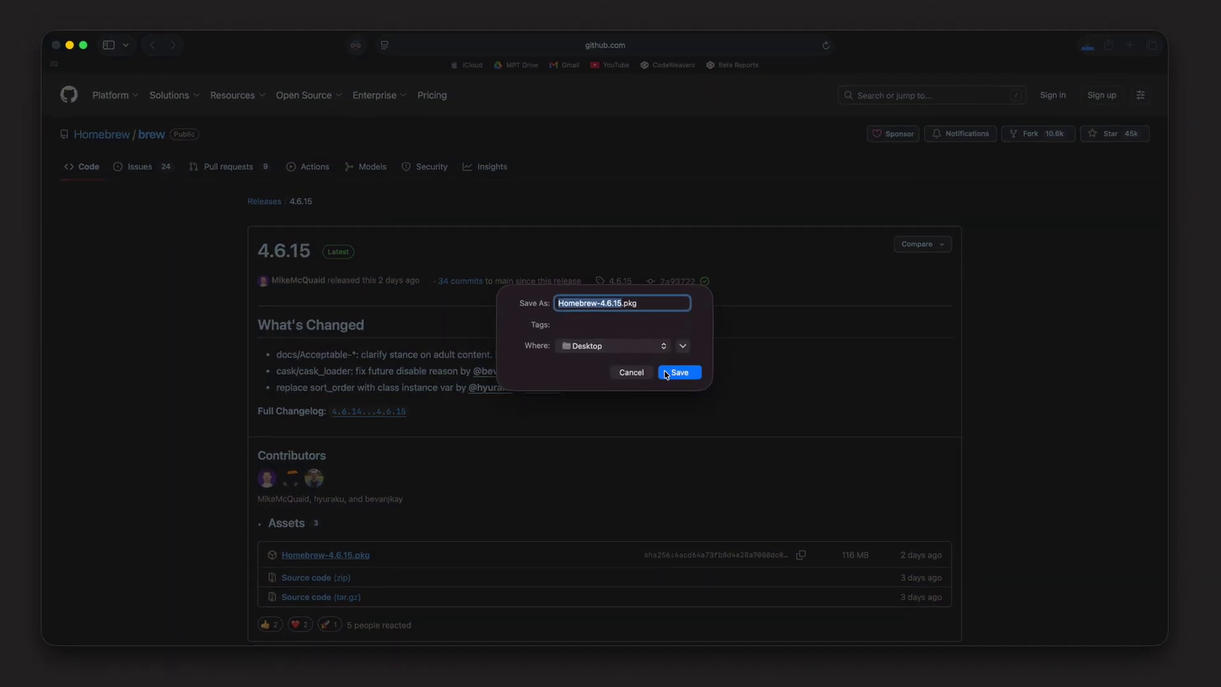
click(666, 374)
key(super+w)
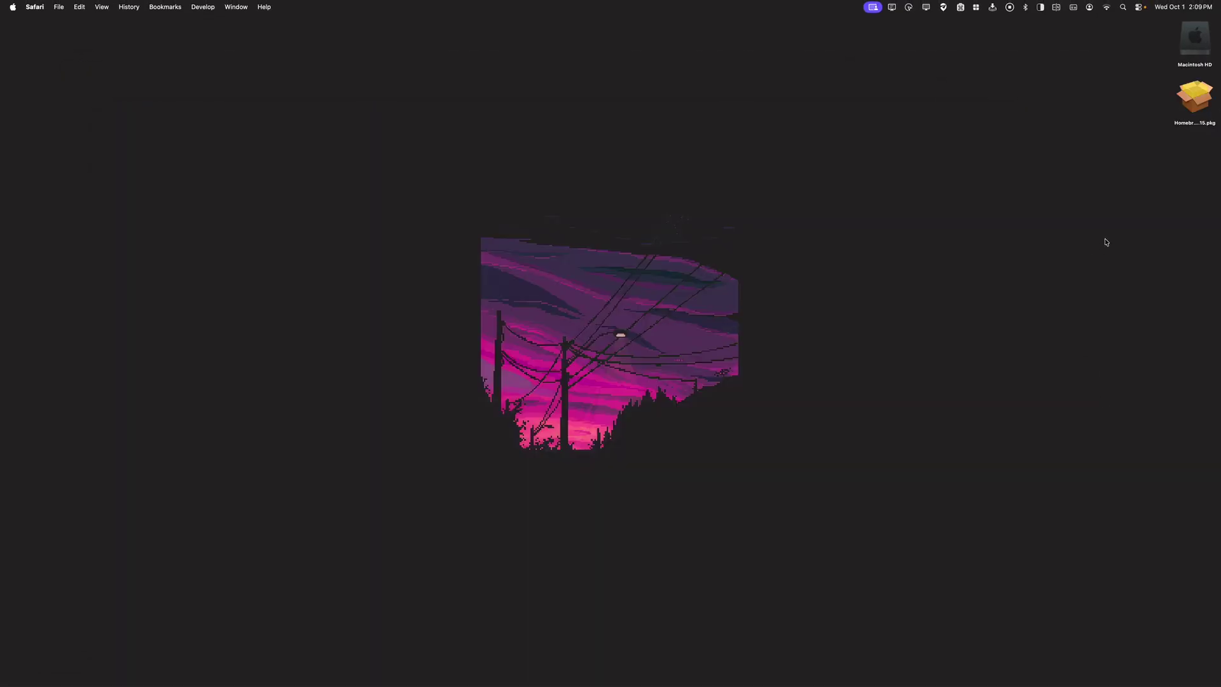
- Launch the downloaded Homebrew package, agree to its software license and start a standard install on Macintosh HD
double_click(1194, 103)
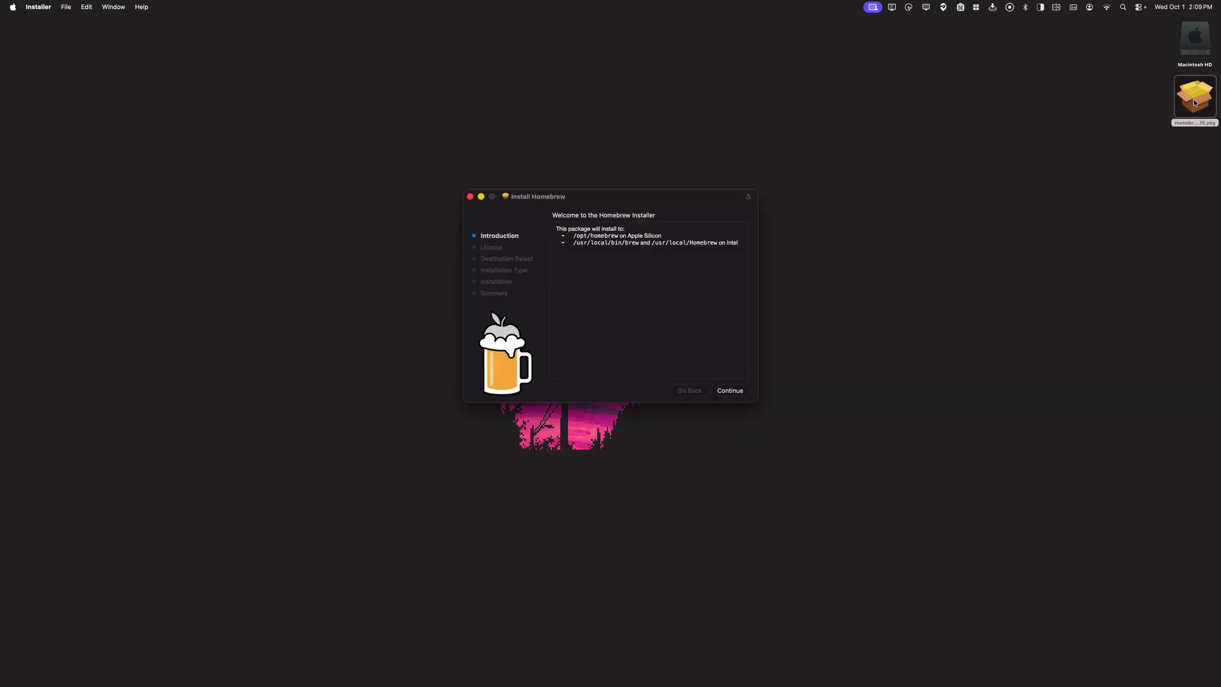
click(725, 391)
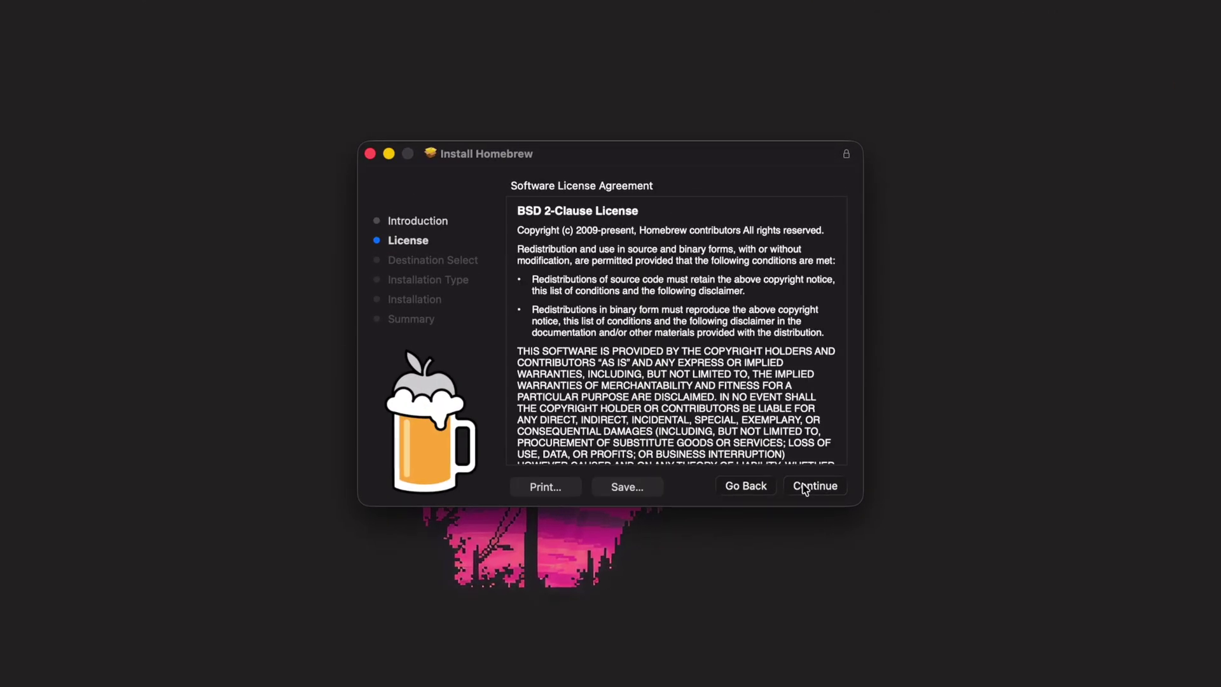
click(805, 487)
click(786, 375)
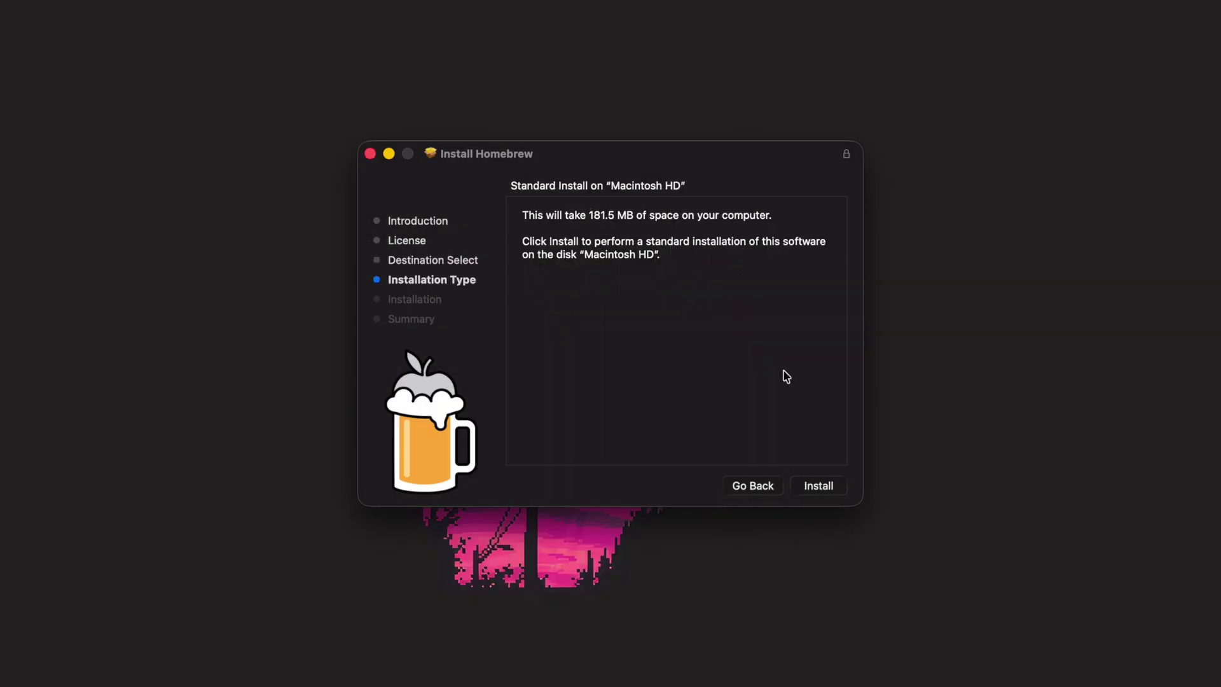
click(820, 491)
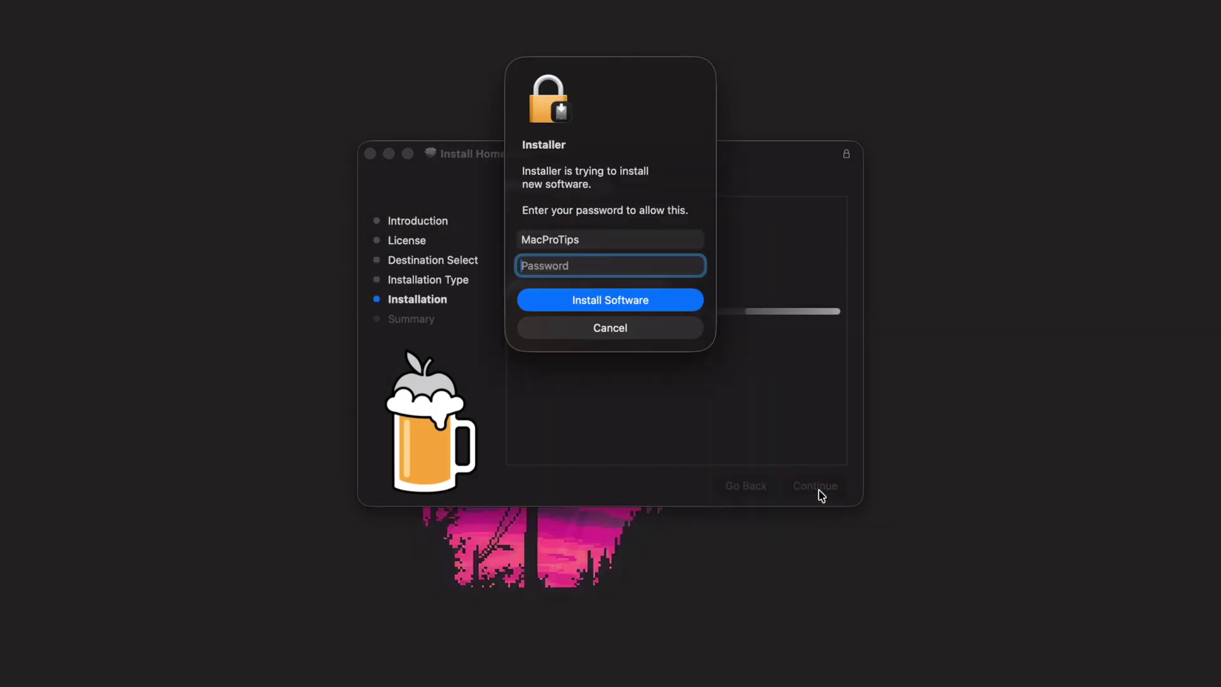
- Authorize the Homebrew installation with the account password and close the installer once it finishes
text(******)
key(Return)
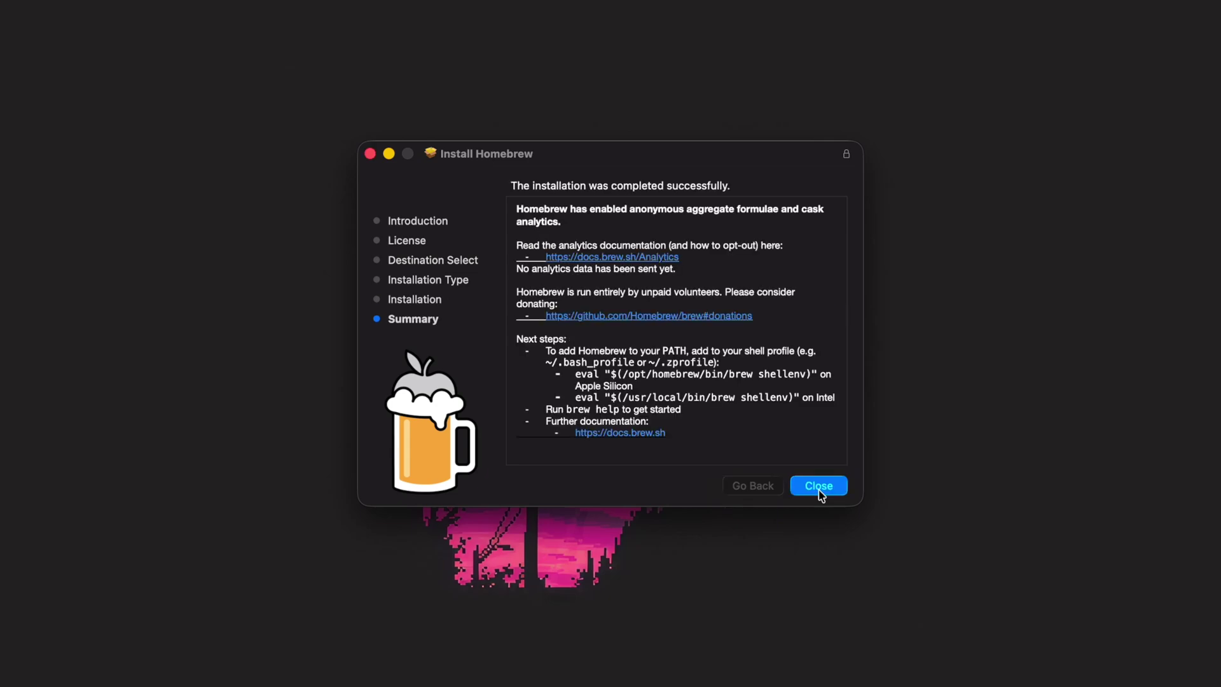
click(820, 486)
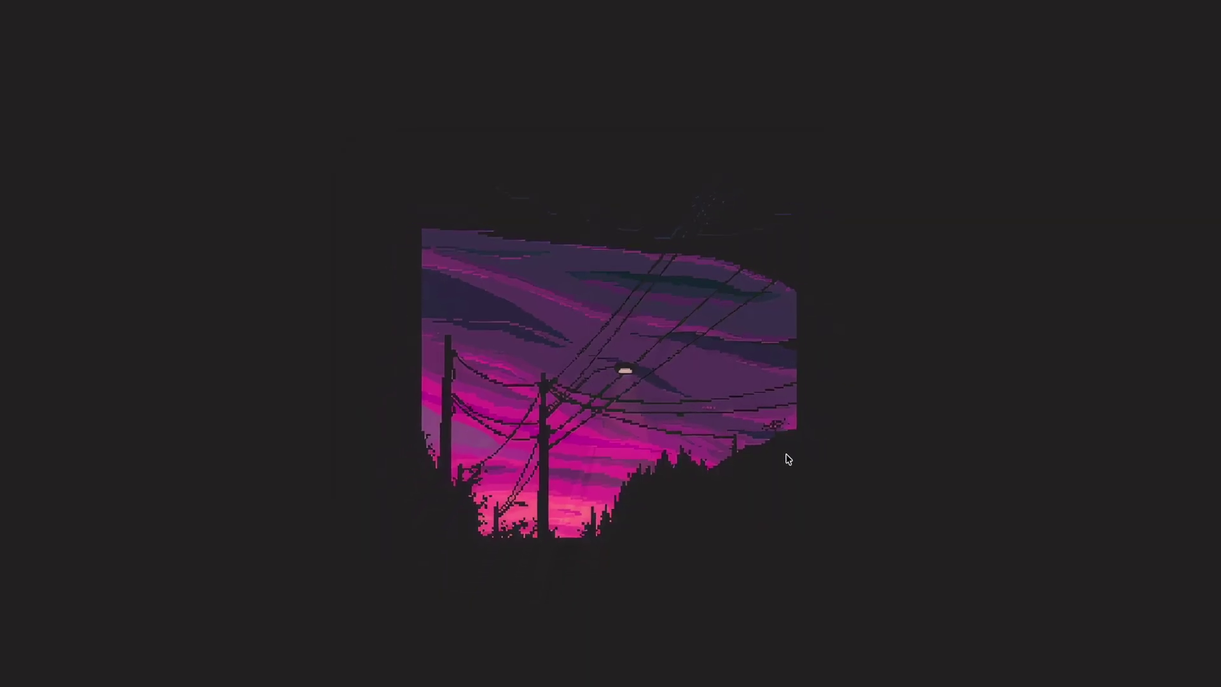
- Switch to Safari, search Google for "sikarugir" and open the Sikarugir-App/Sikarugir repository on GitHub
mouse_move(376, 681)
click(385, 652)
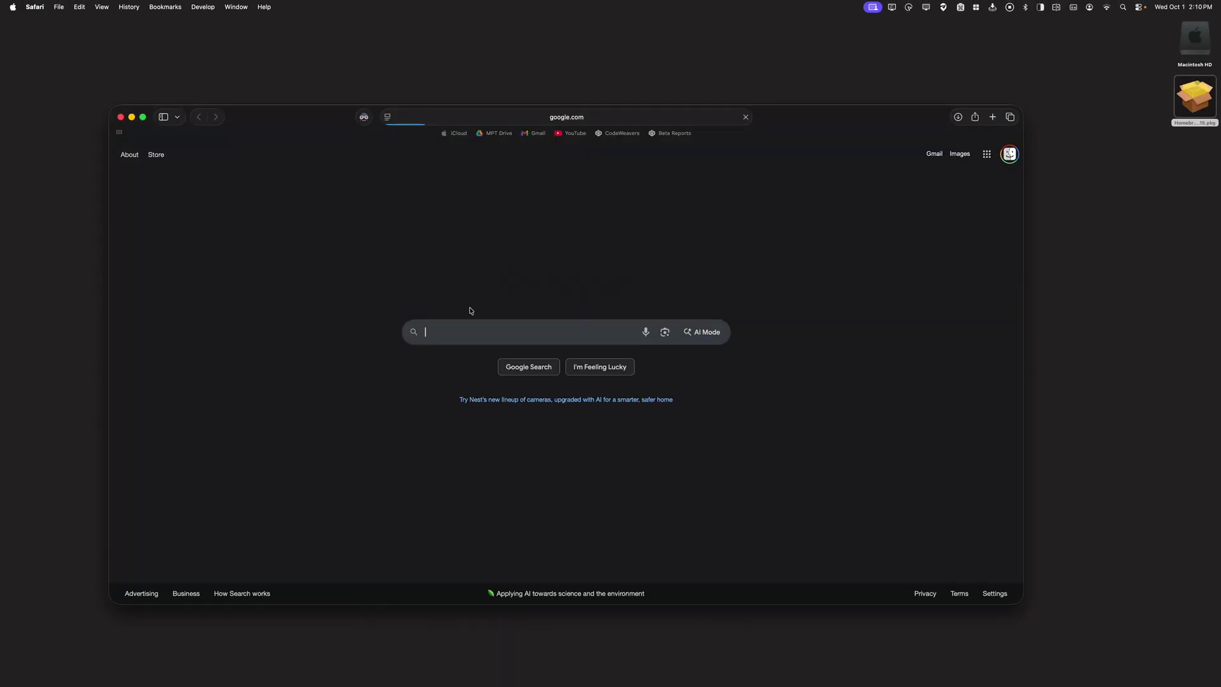
text(sikarugir)
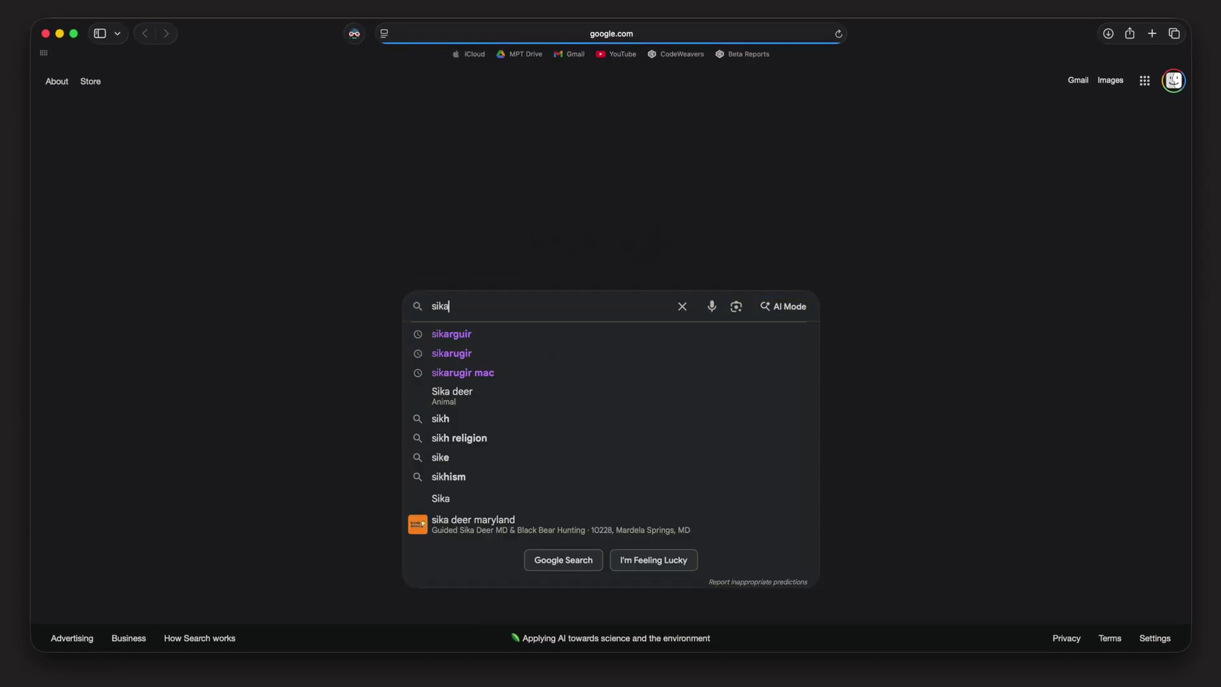
key(Return)
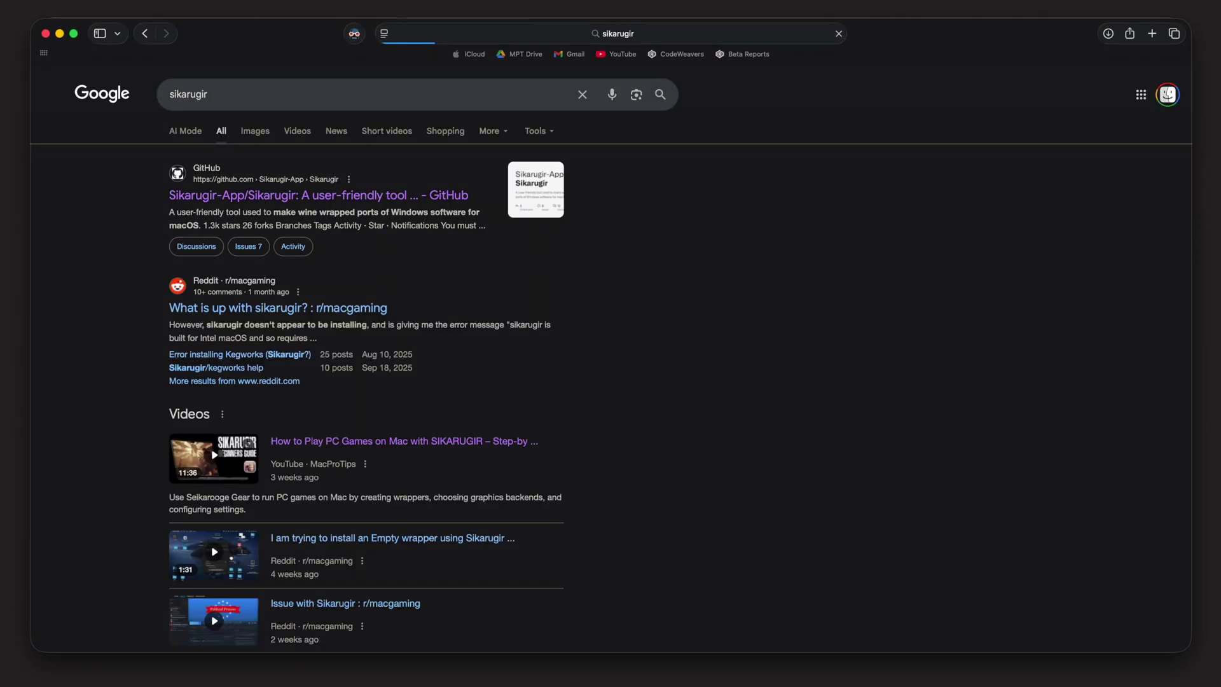
click(224, 195)
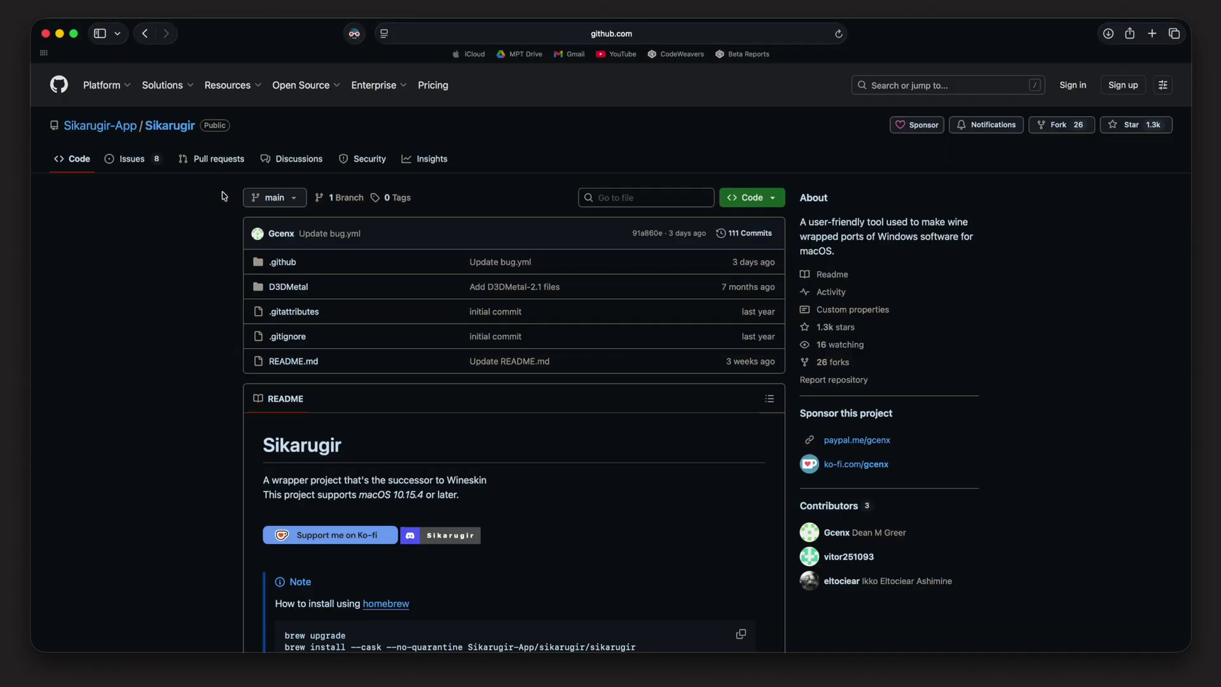
- Copy the brew upgrade and brew install commands from the Sikarugir README and hide the browser
scroll(223, 195, down, 5)
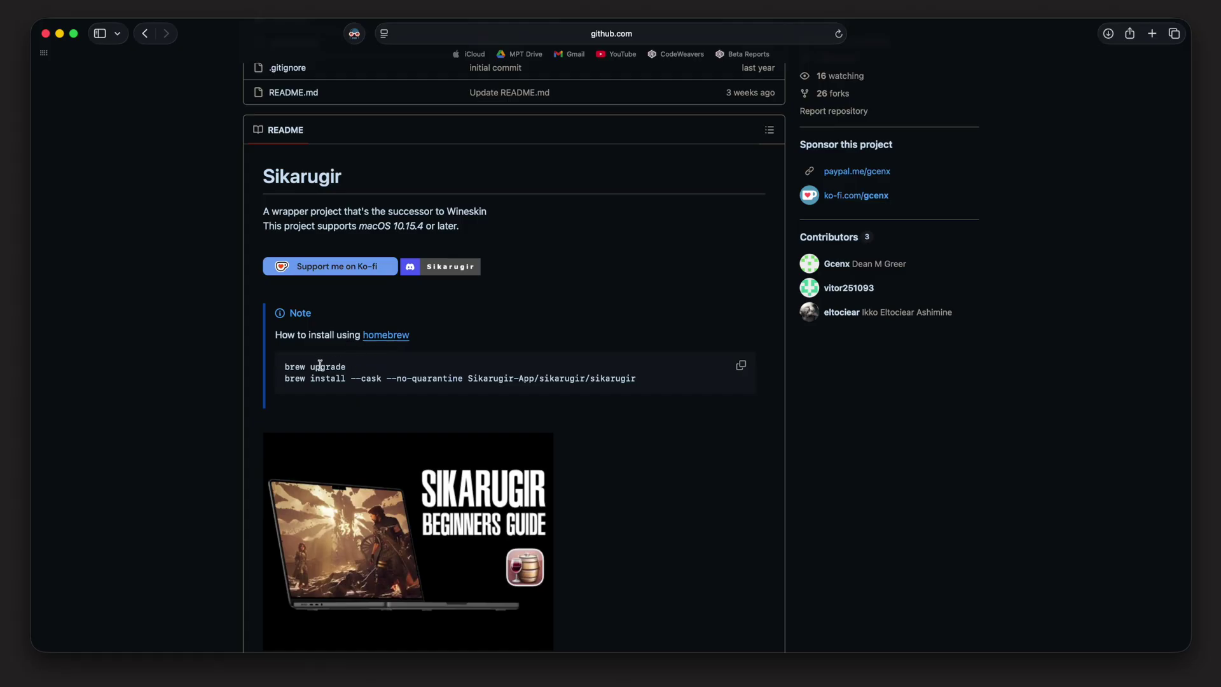
click(745, 368)
key(super+h)
- Switch to Terminal, run the copied brew upgrade and "brew install --cask --no-quarantine Sikarugir-App/sikarugir/sikarugir" commands, and close the window when finished
key(super+space)
text(terminal)
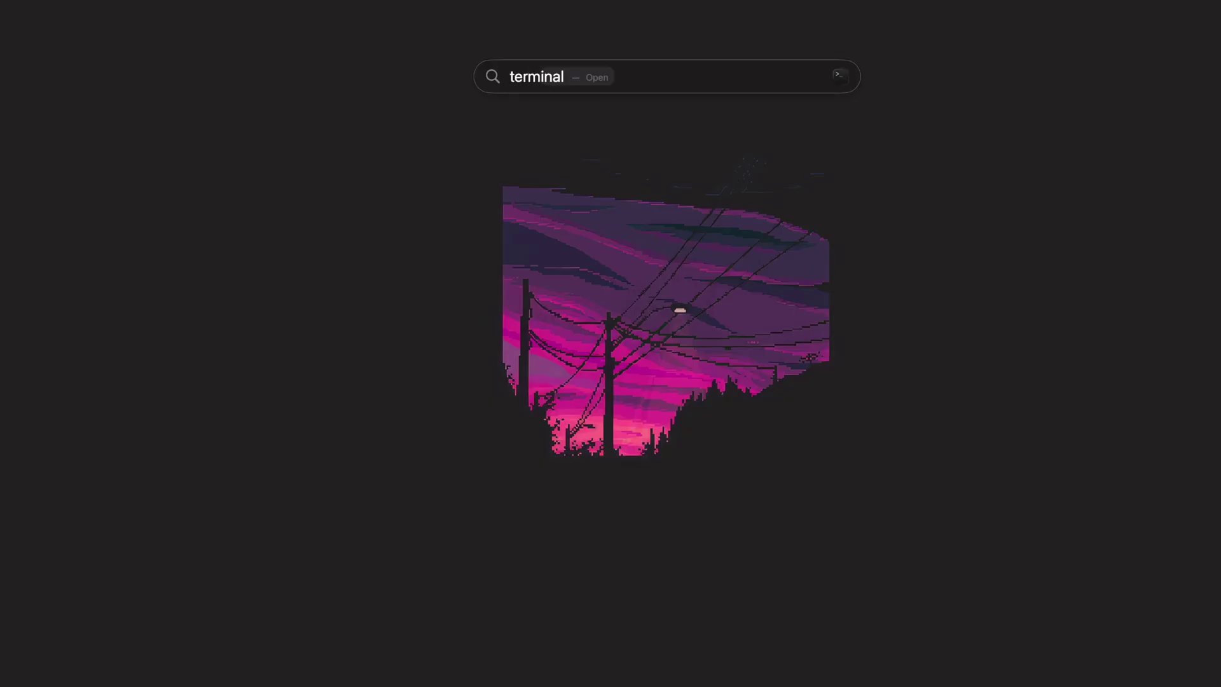
key(Return)
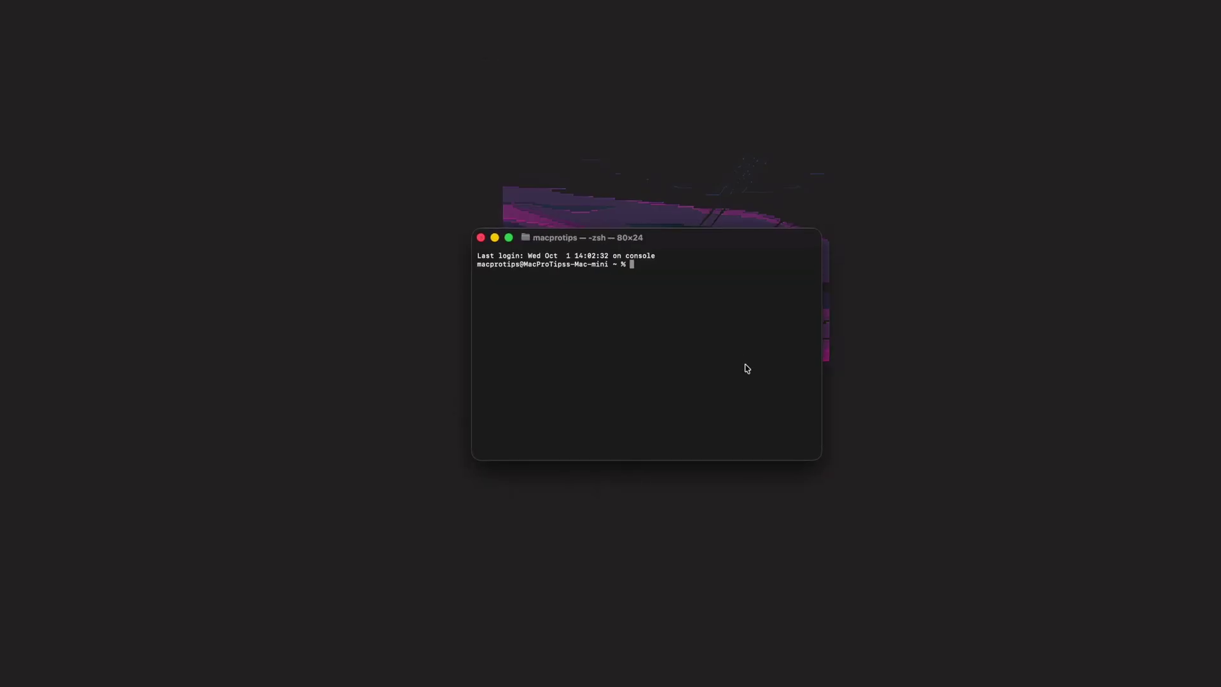
key(super+v)
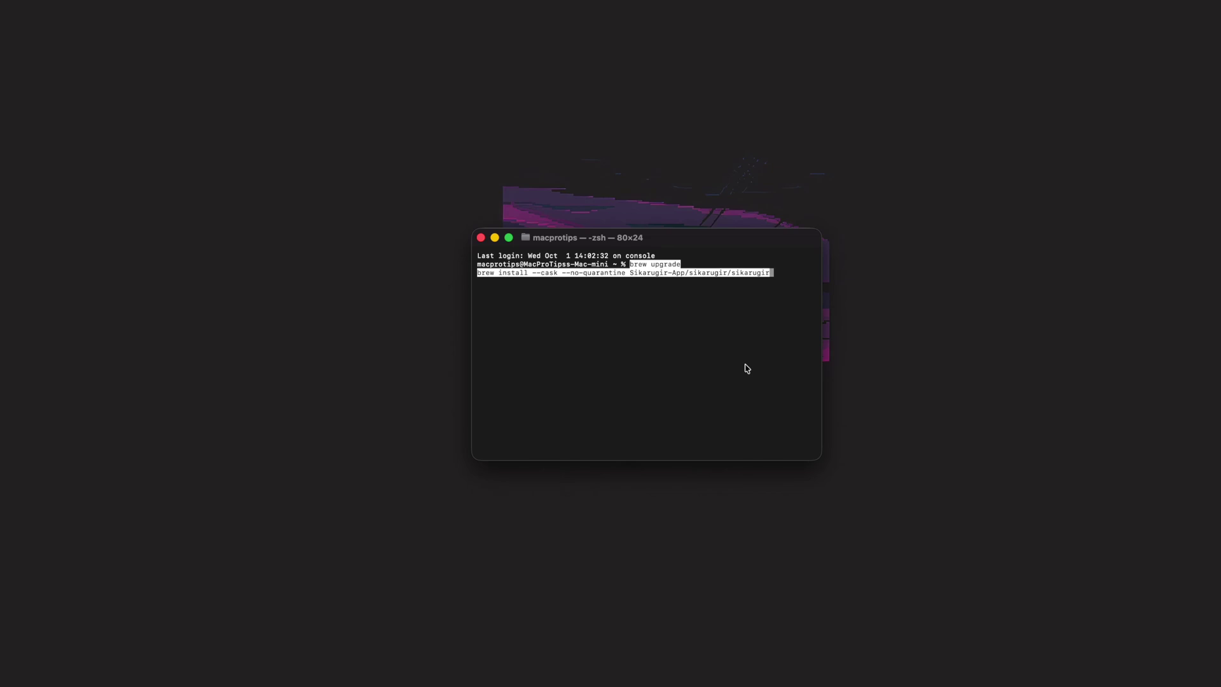
key(Return)
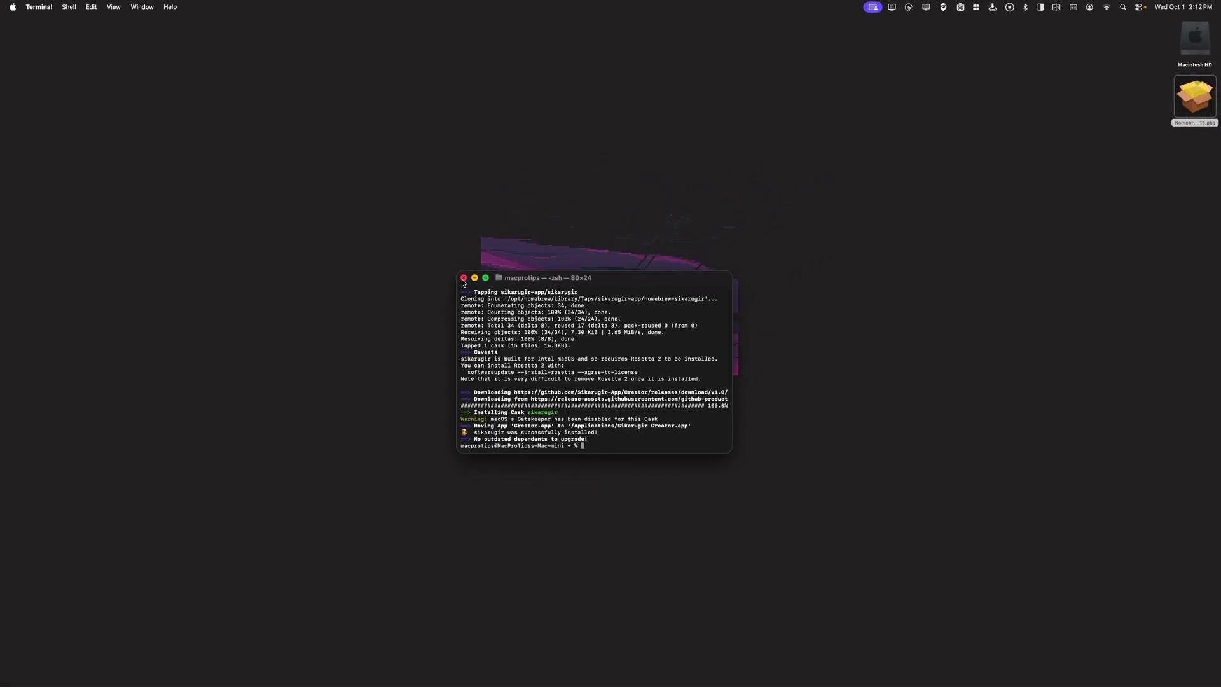
click(463, 279)
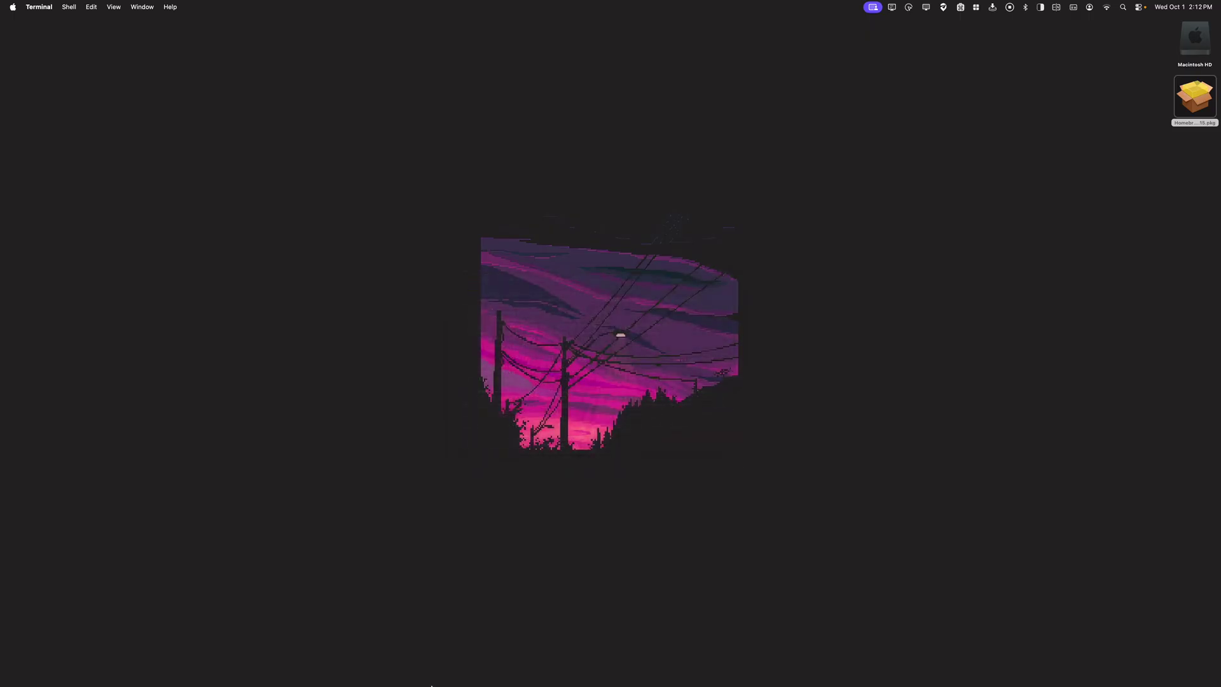
- Switch to Finder and launch Sikarugir Creator from the Applications folder
click(331, 649)
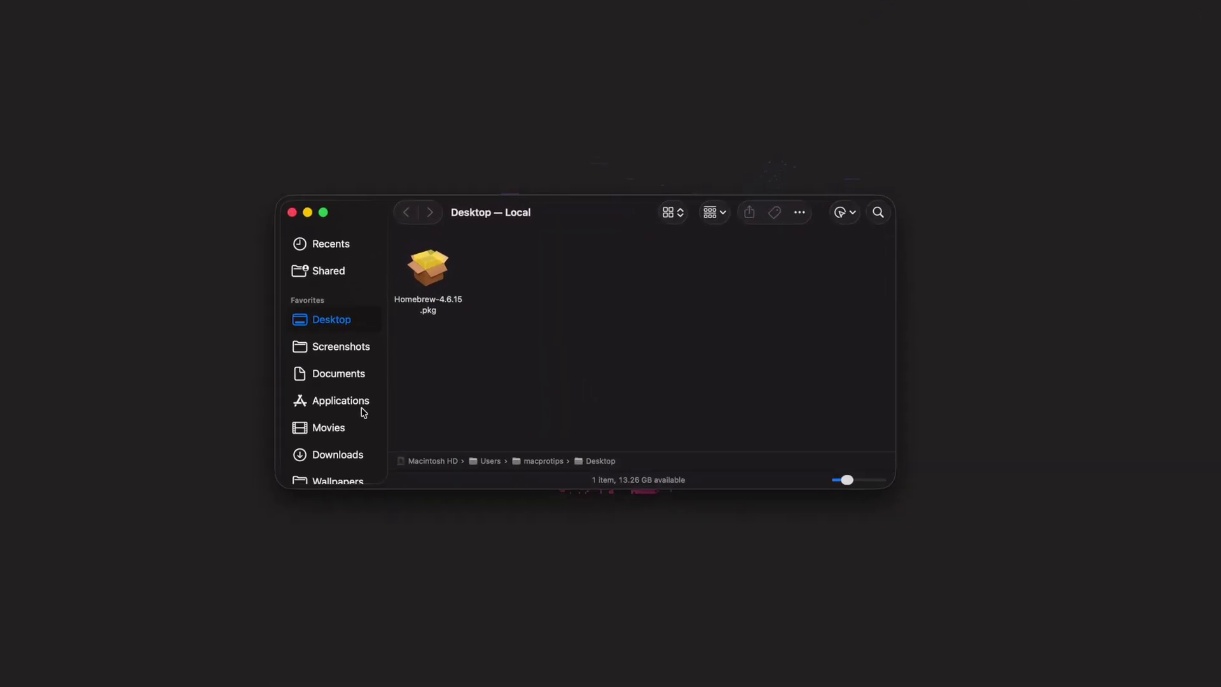
click(359, 407)
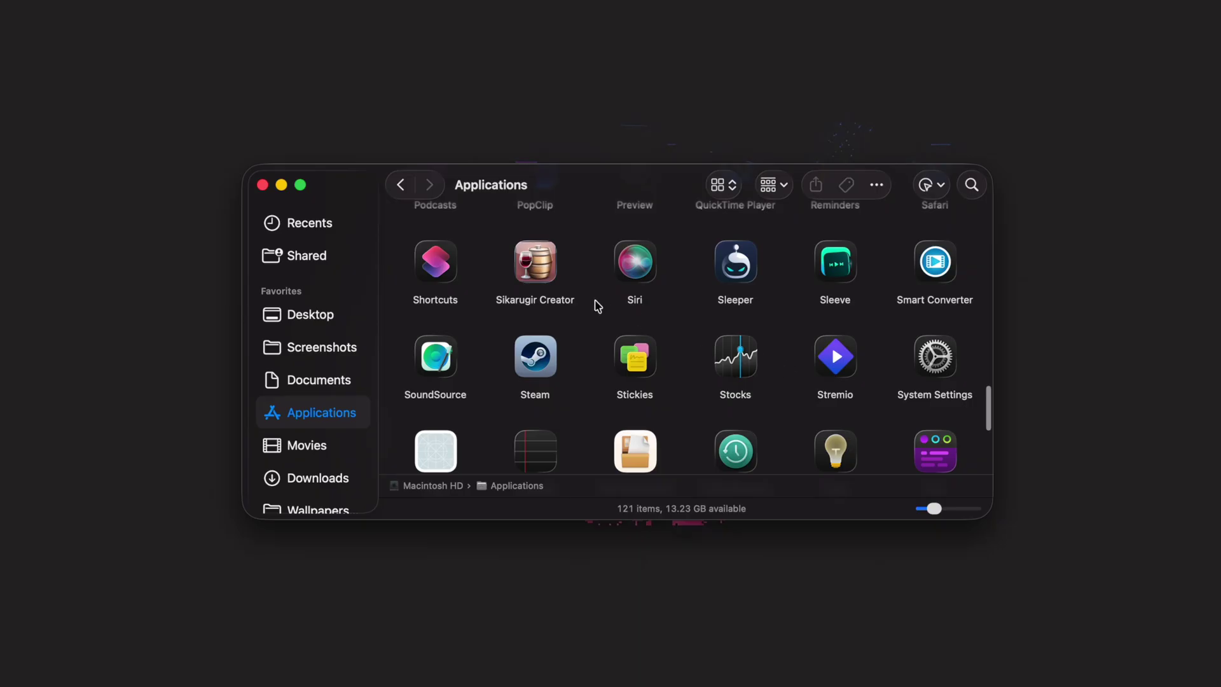
click(534, 277)
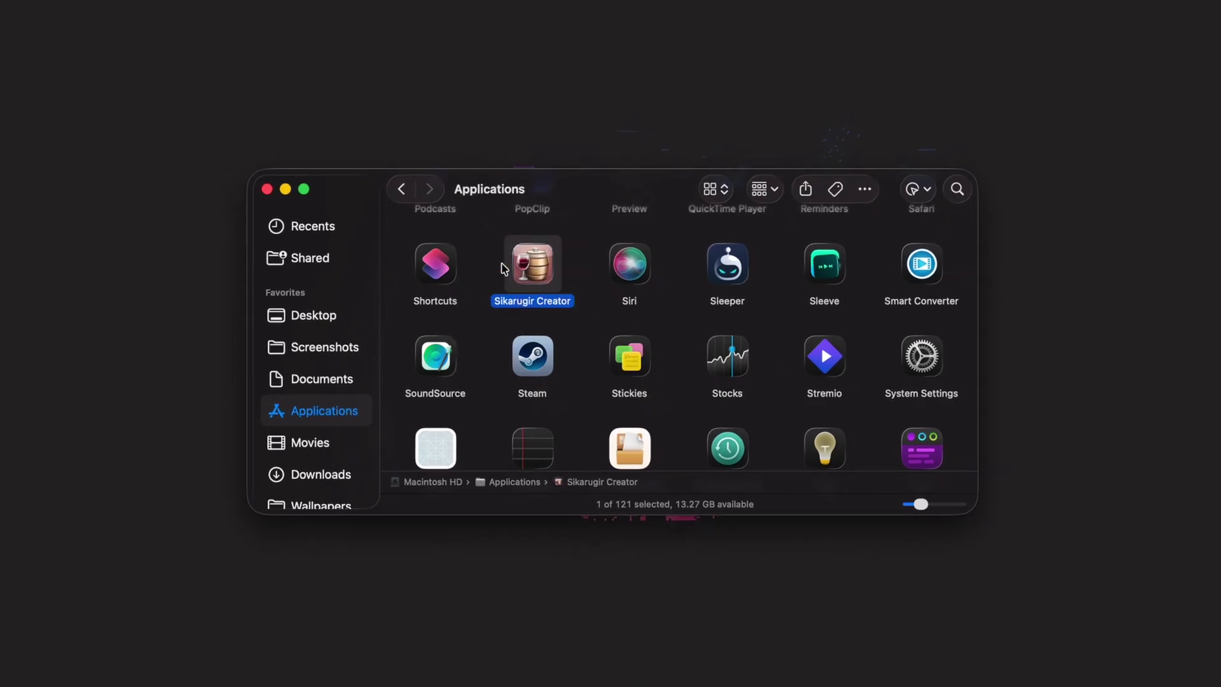
double_click(503, 266)
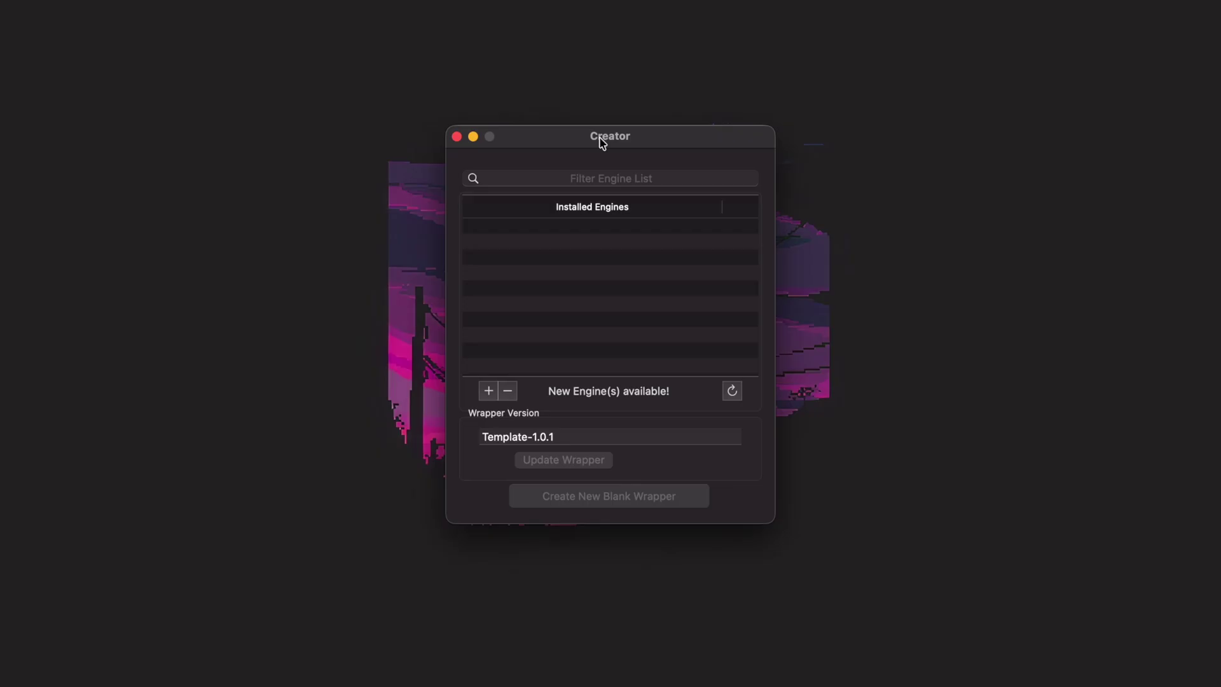
- Download and install the WS12WineSikarugir10.0_1 engine in Creator
click(488, 390)
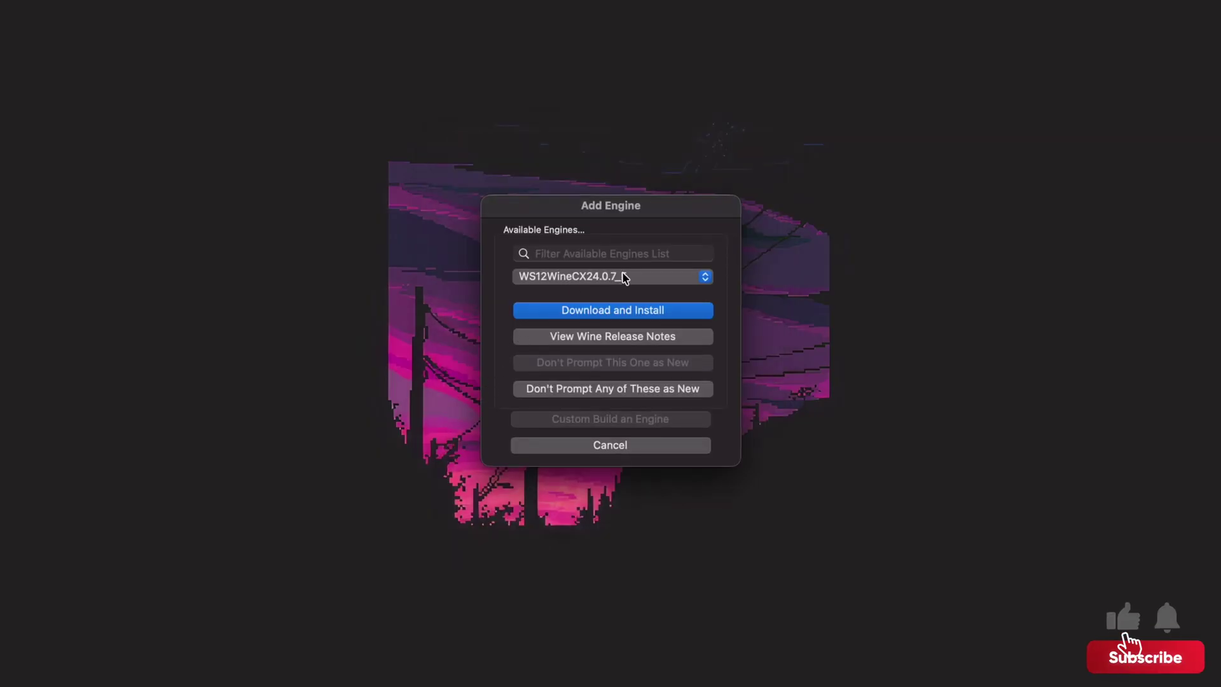
click(624, 276)
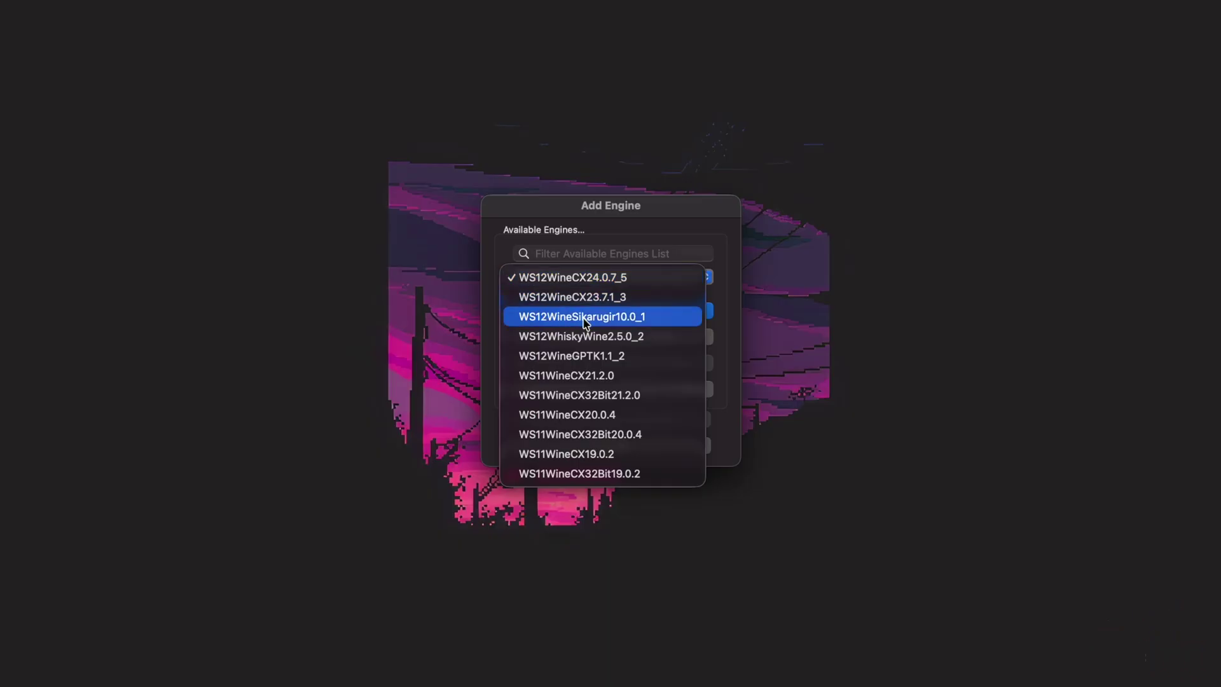
click(650, 318)
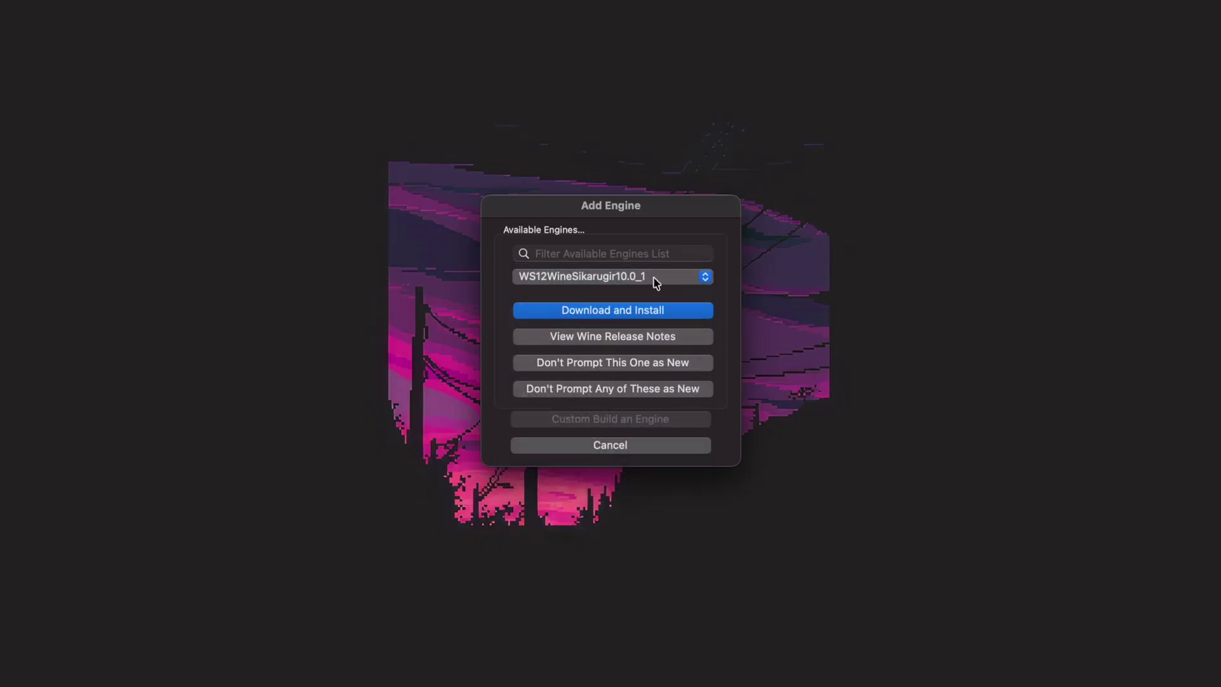
click(620, 311)
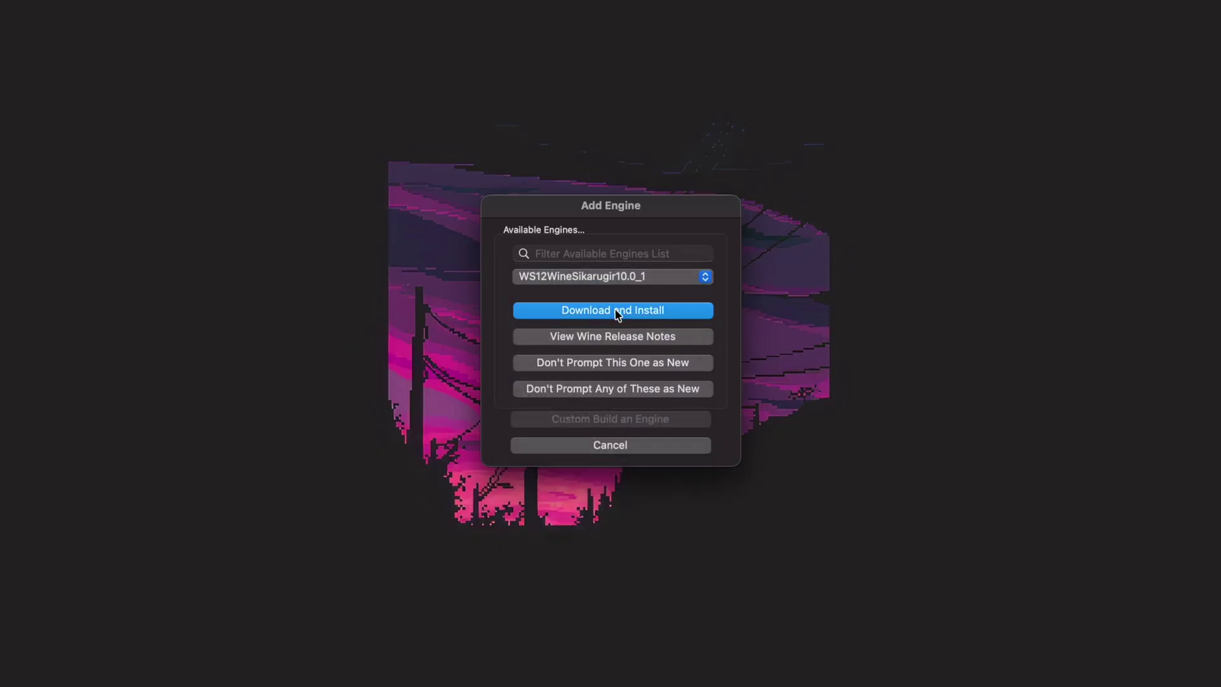
click(641, 379)
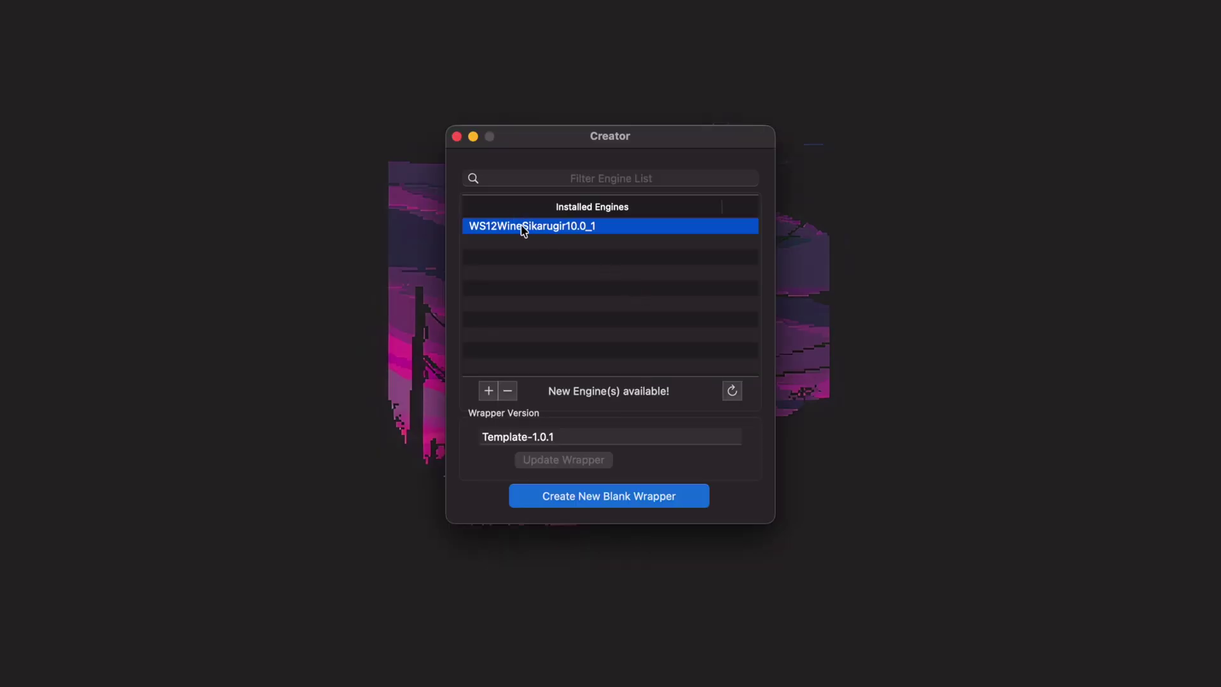
- Create a new blank wrapper named Steam with the installed engine and show it in Finder
click(605, 502)
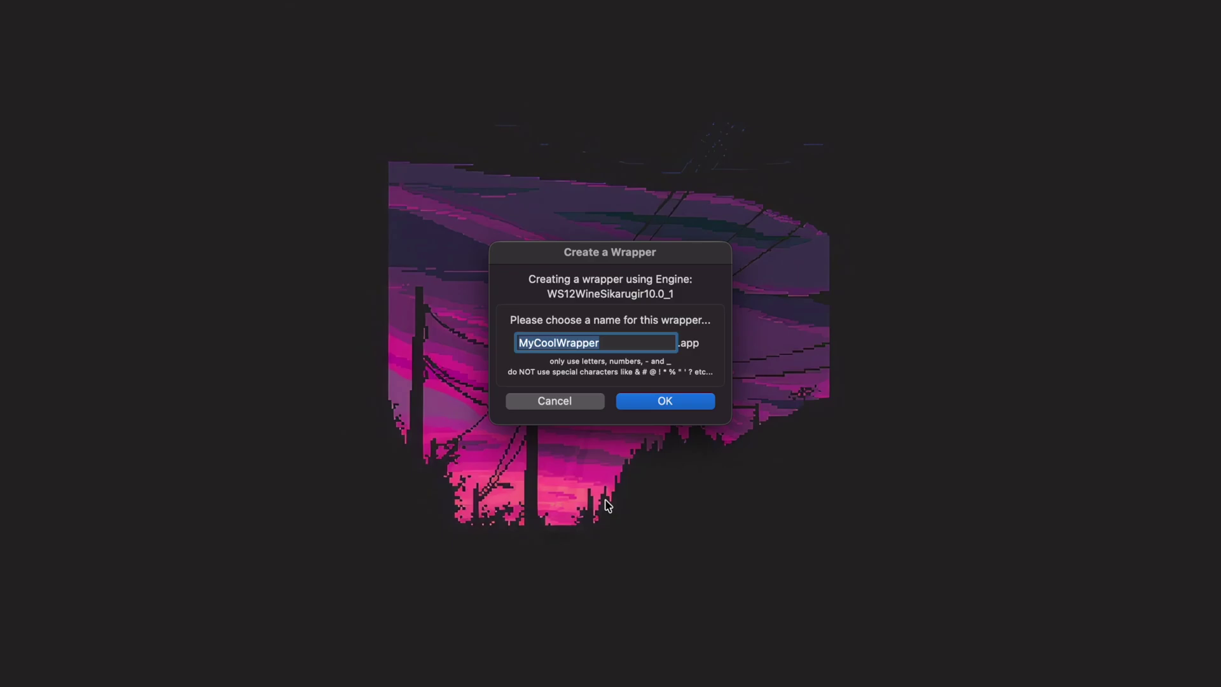
text(Steam)
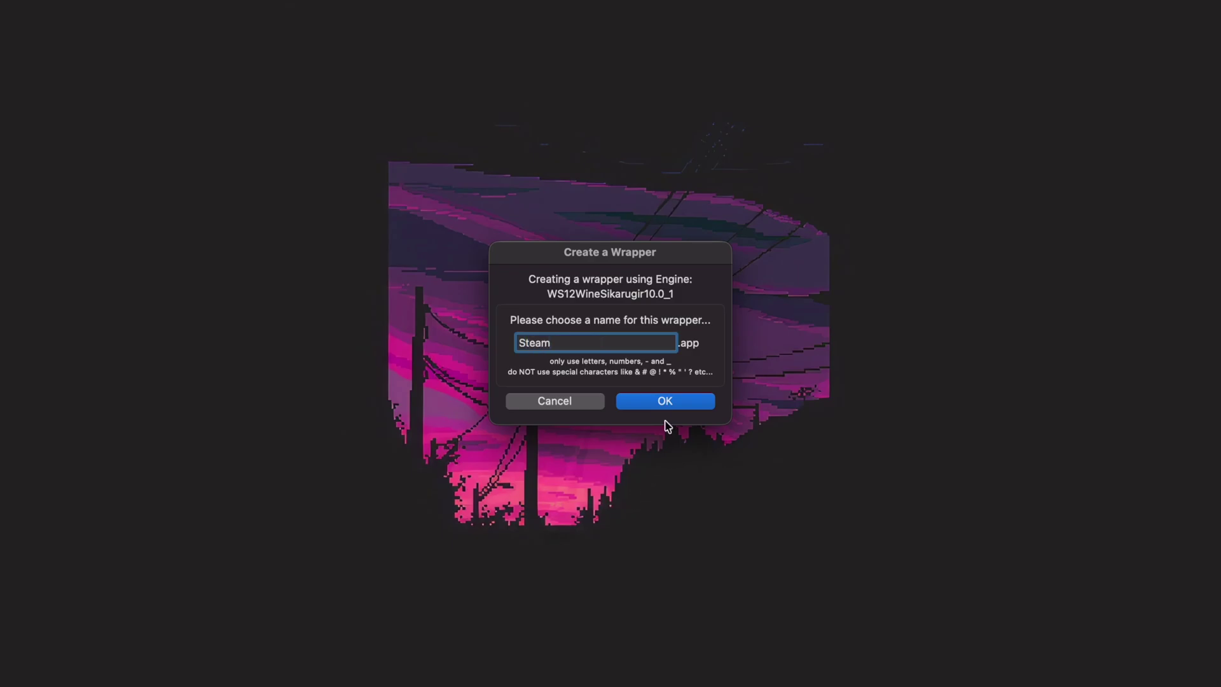
click(659, 404)
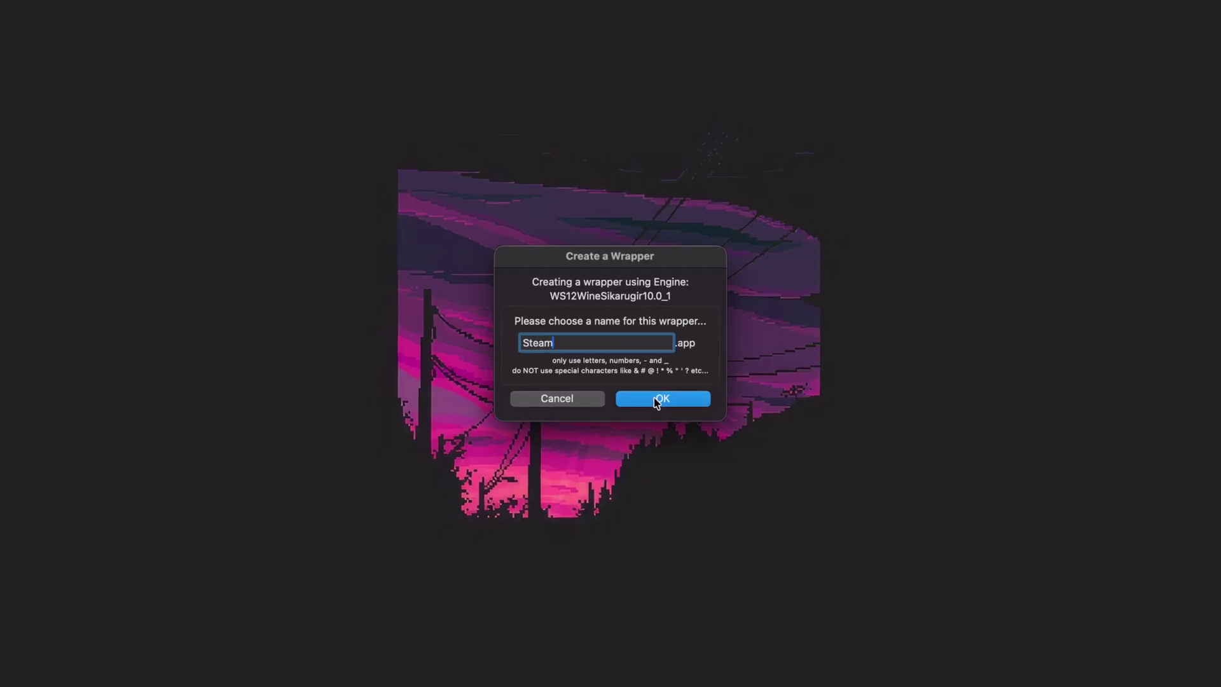
click(640, 377)
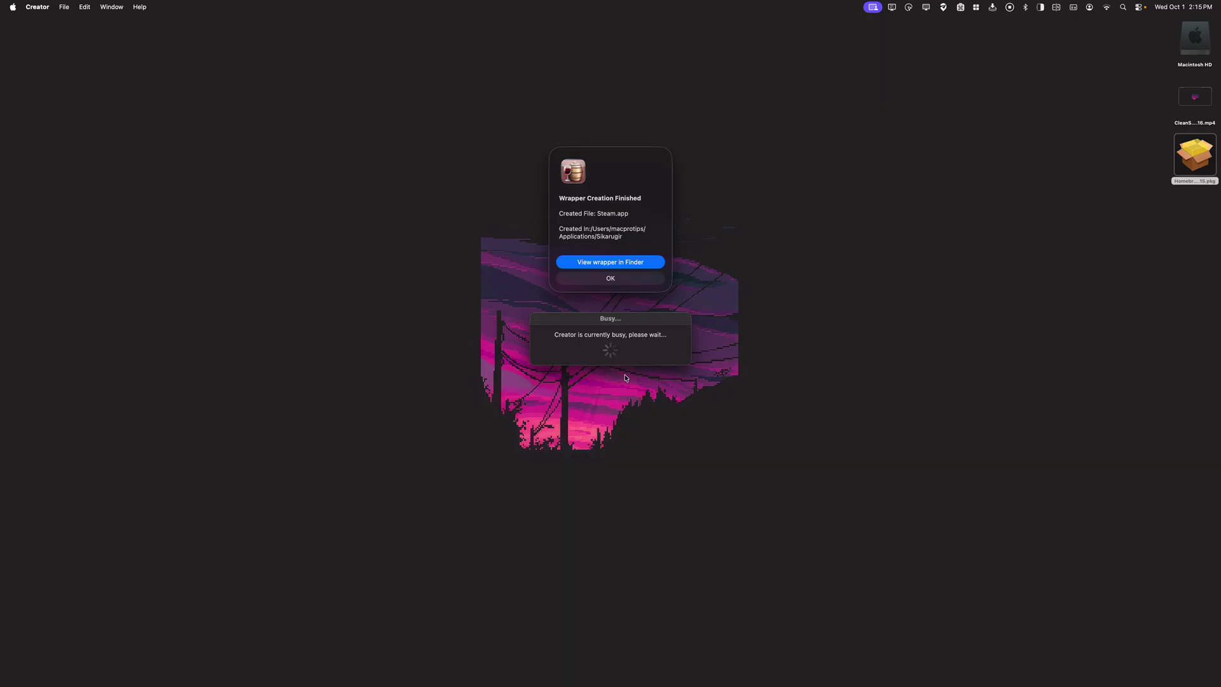
click(592, 263)
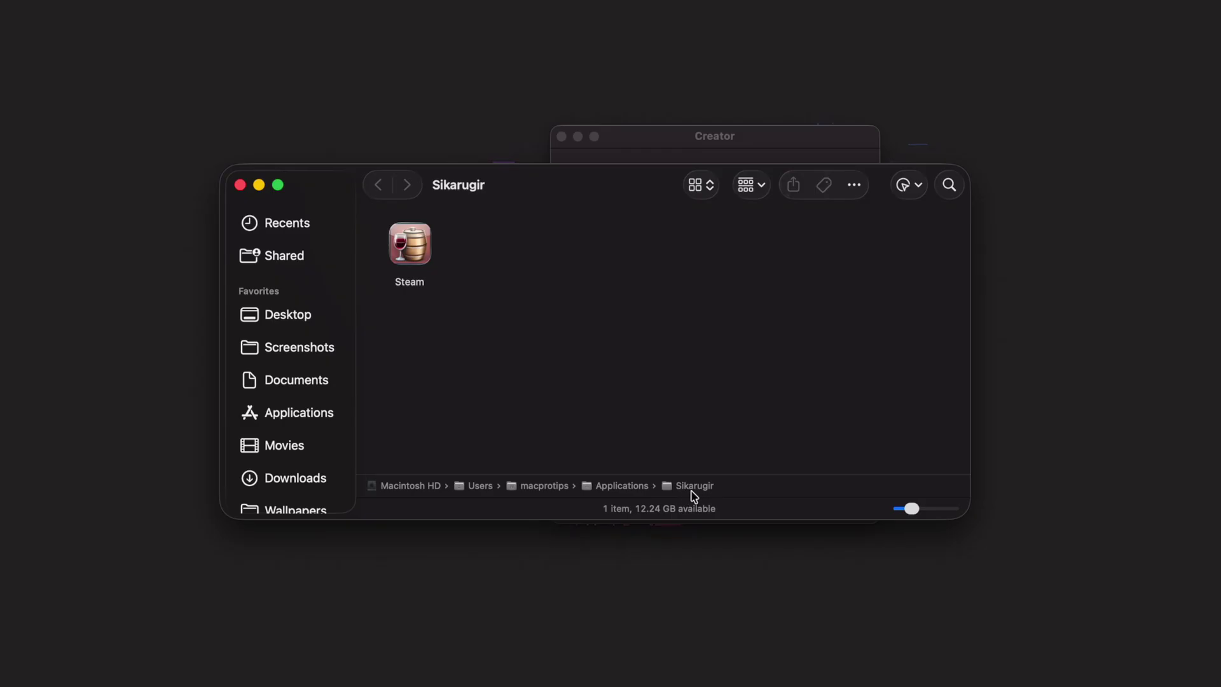
- Look through the main Applications folder in Finder and close the window
click(290, 419)
scroll(562, 369, up, 15)
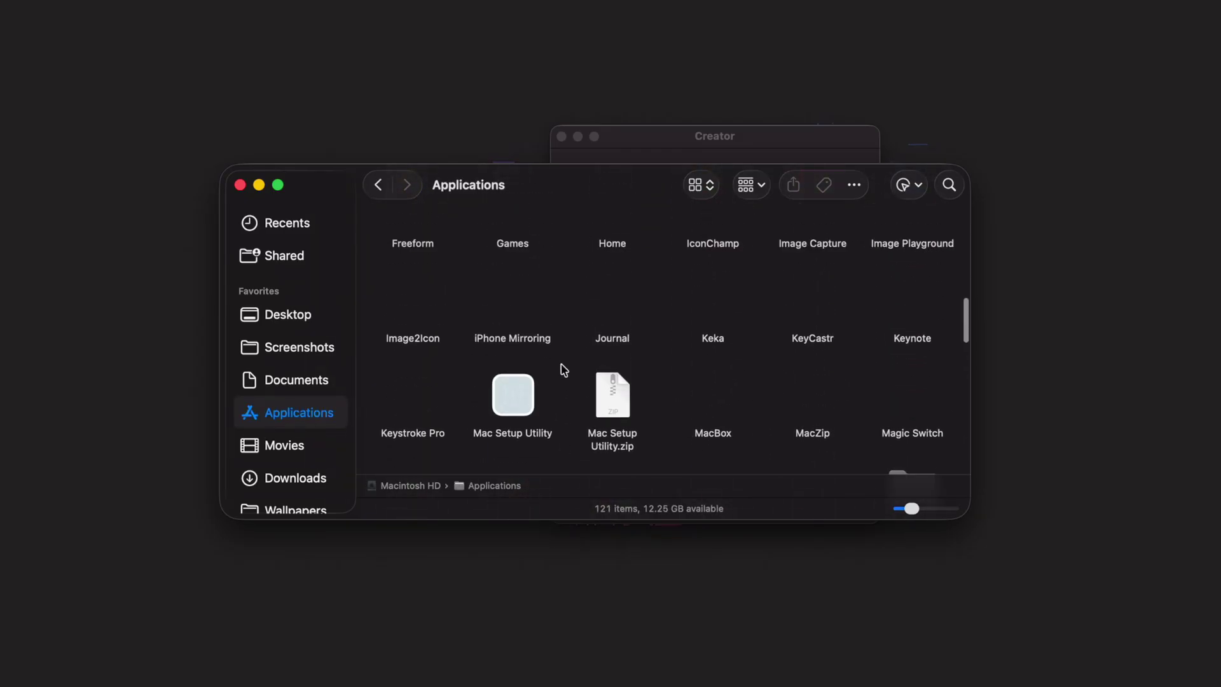
scroll(574, 311, down, 20)
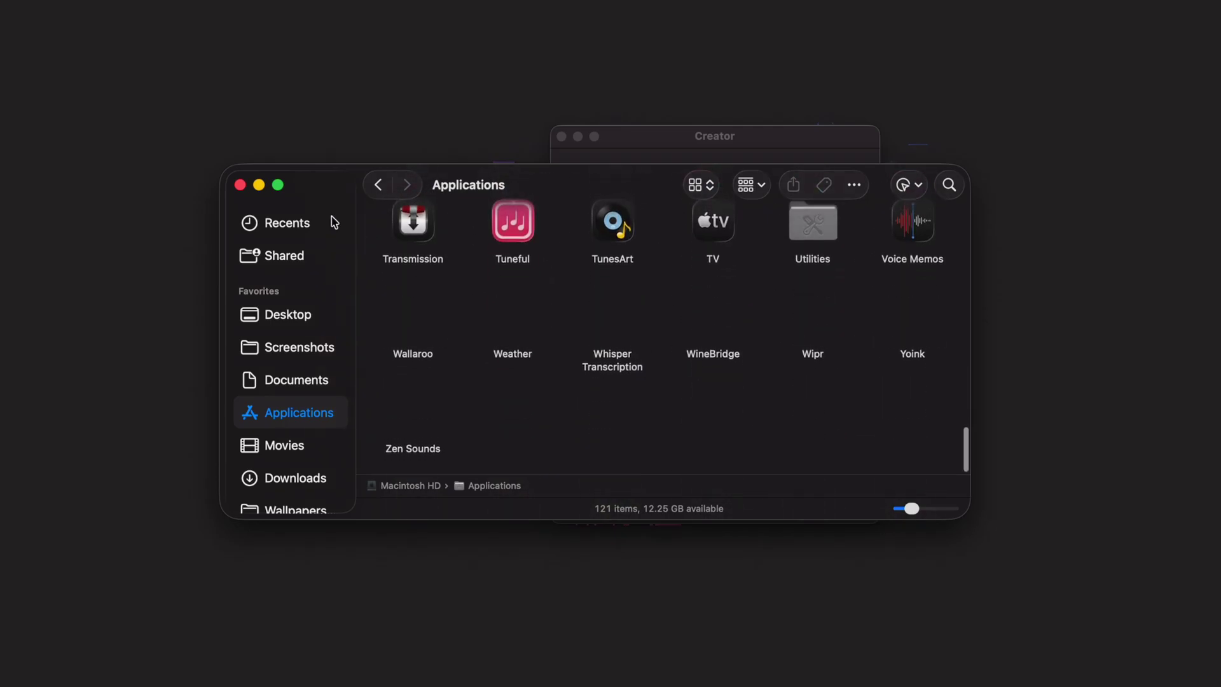
click(240, 185)
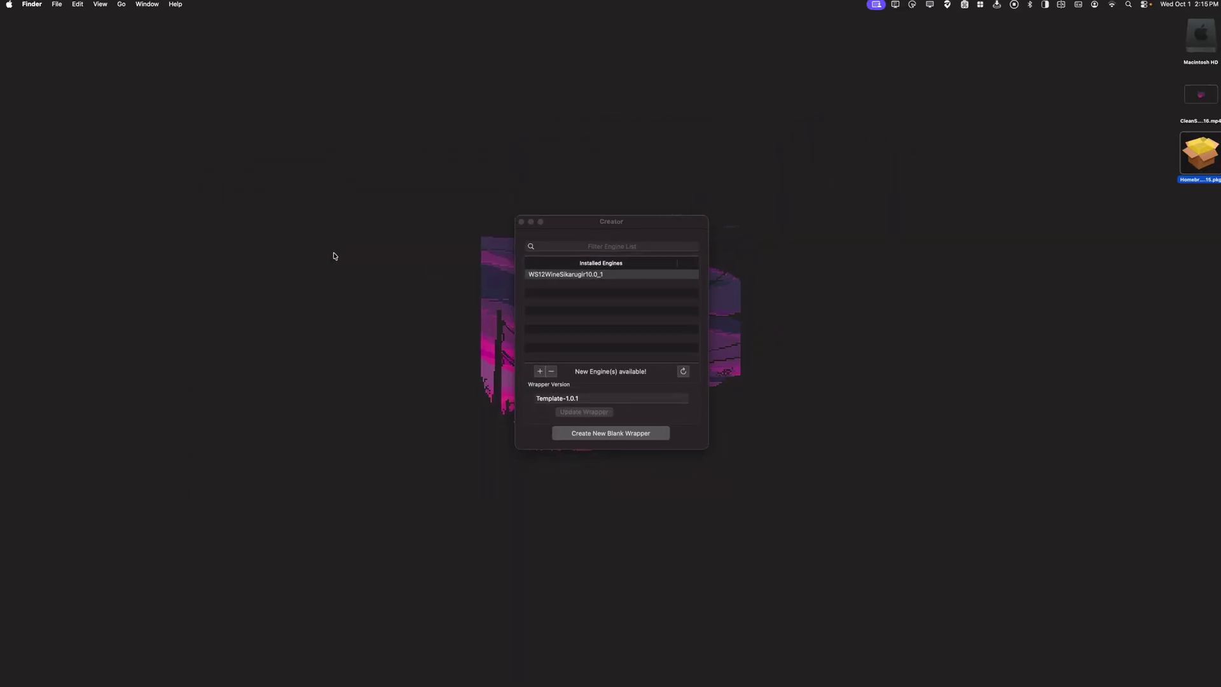
- Browse in Finder from Computer through Macintosh HD and Users to the Sikarugir folder inside the home folder's Applications folder
click(124, 7)
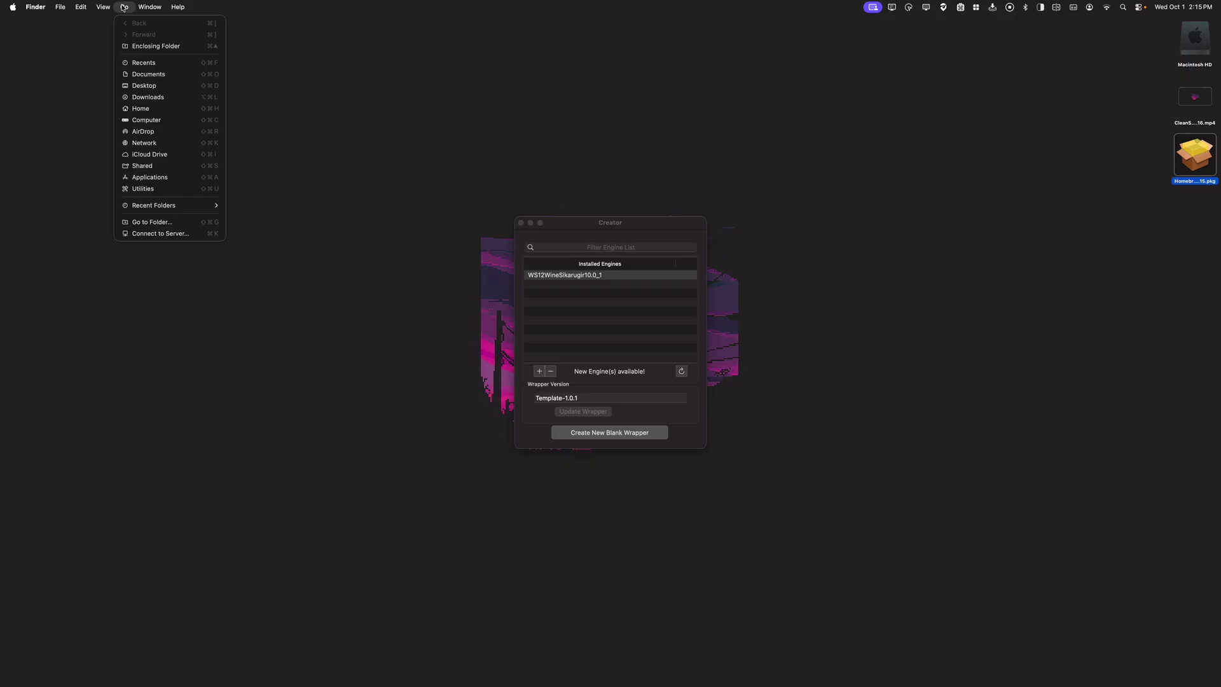
click(145, 119)
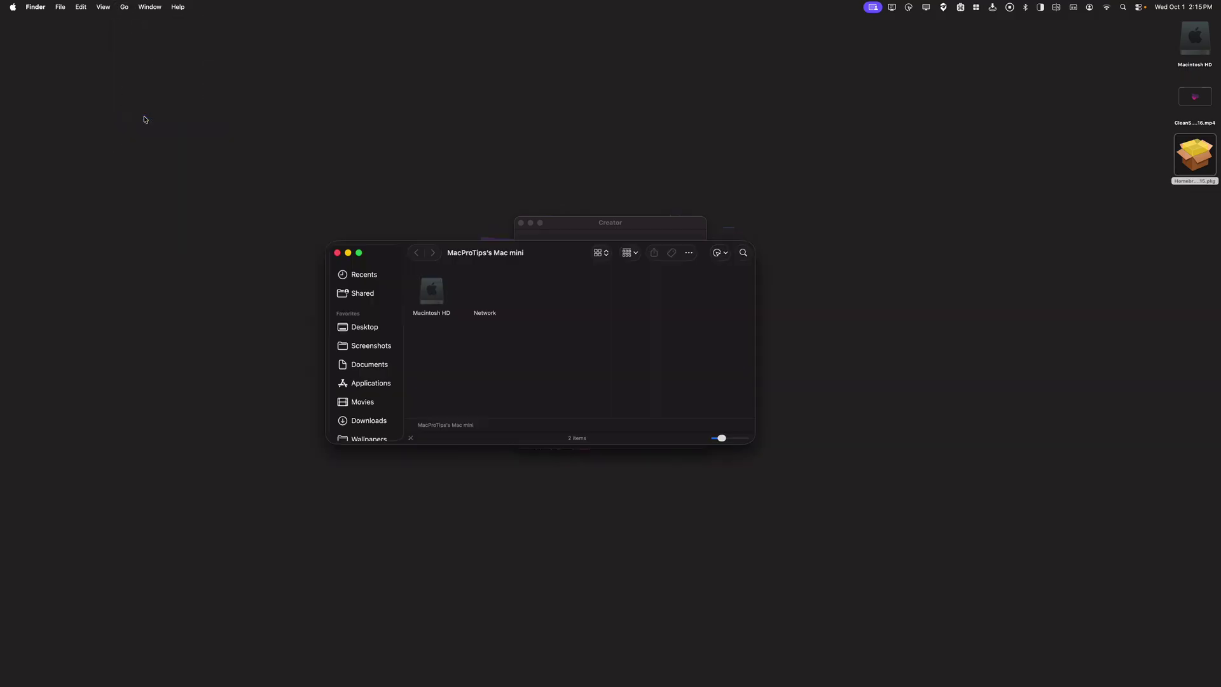
double_click(430, 291)
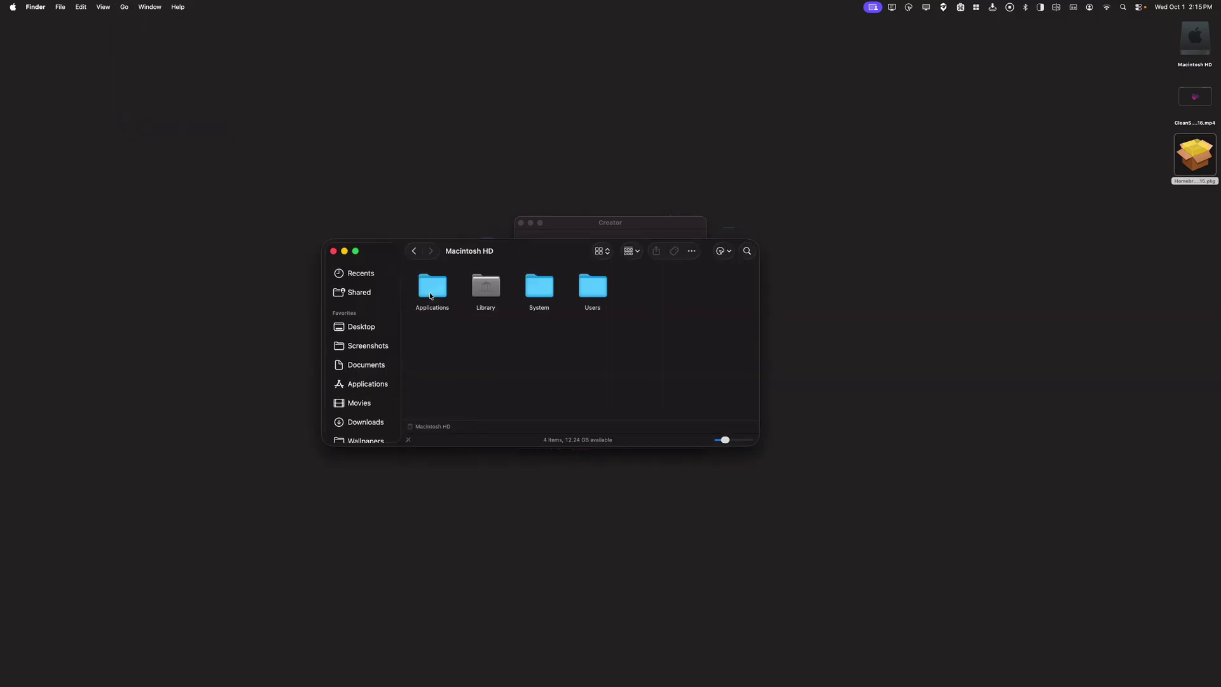
double_click(595, 291)
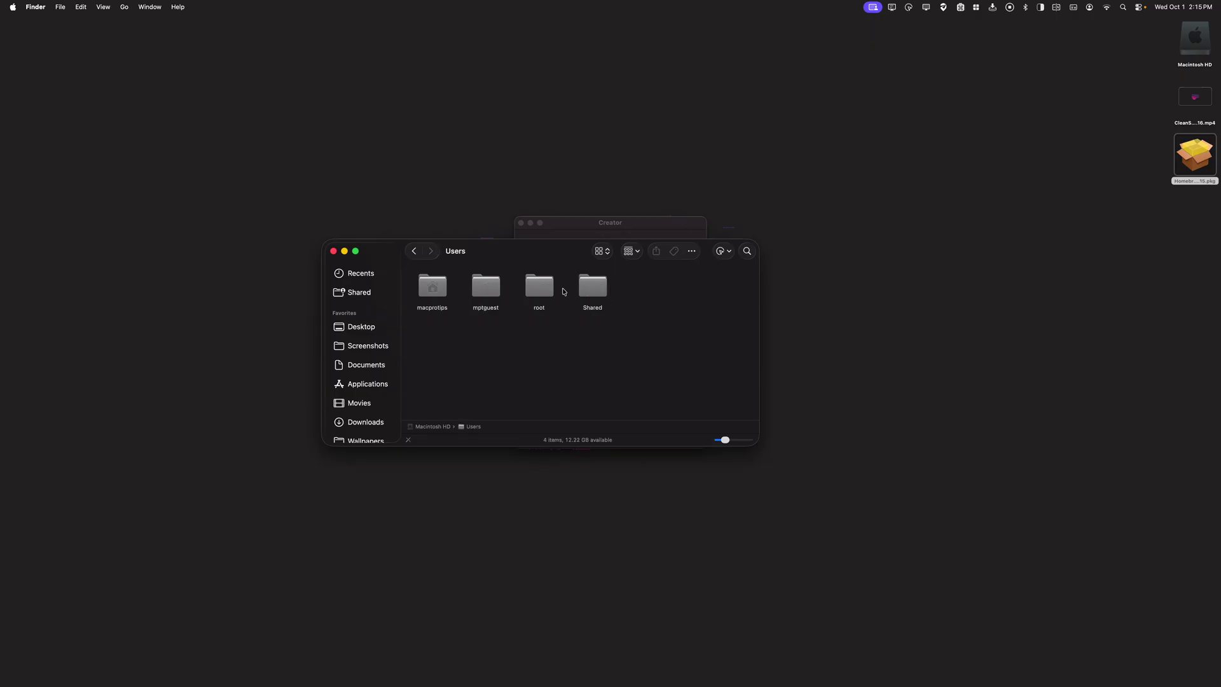
double_click(431, 294)
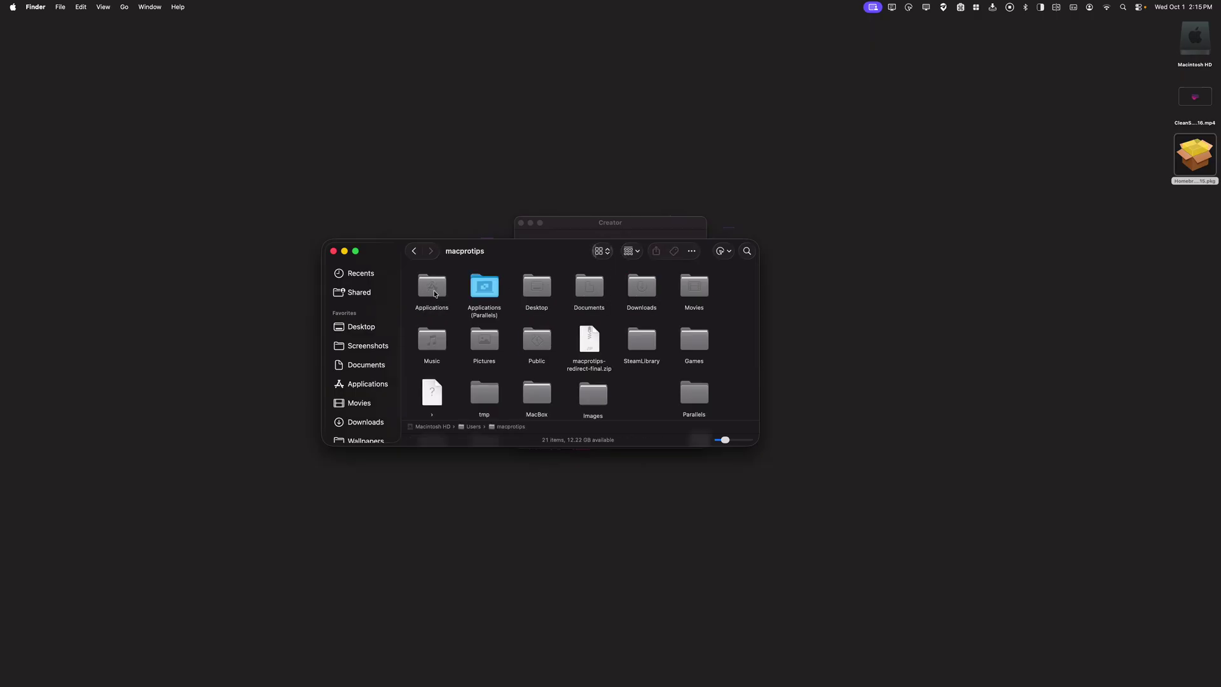
click(436, 291)
double_click(436, 292)
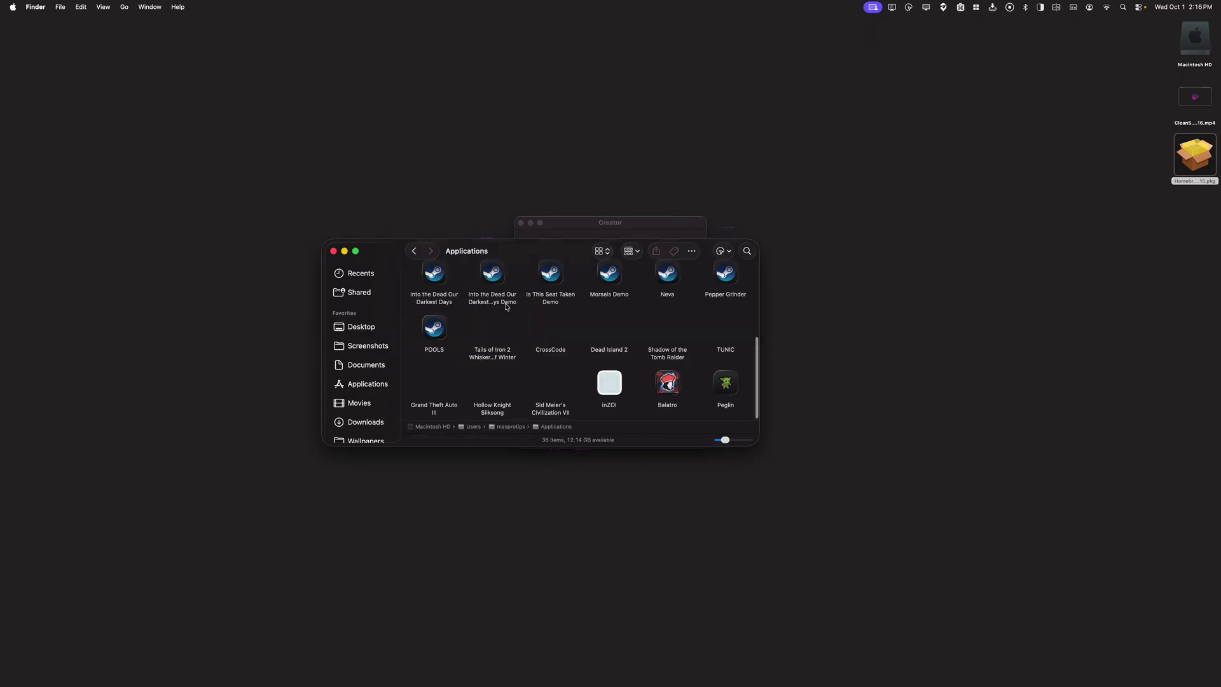
scroll(507, 307, up, 3)
scroll(507, 307, up, 2)
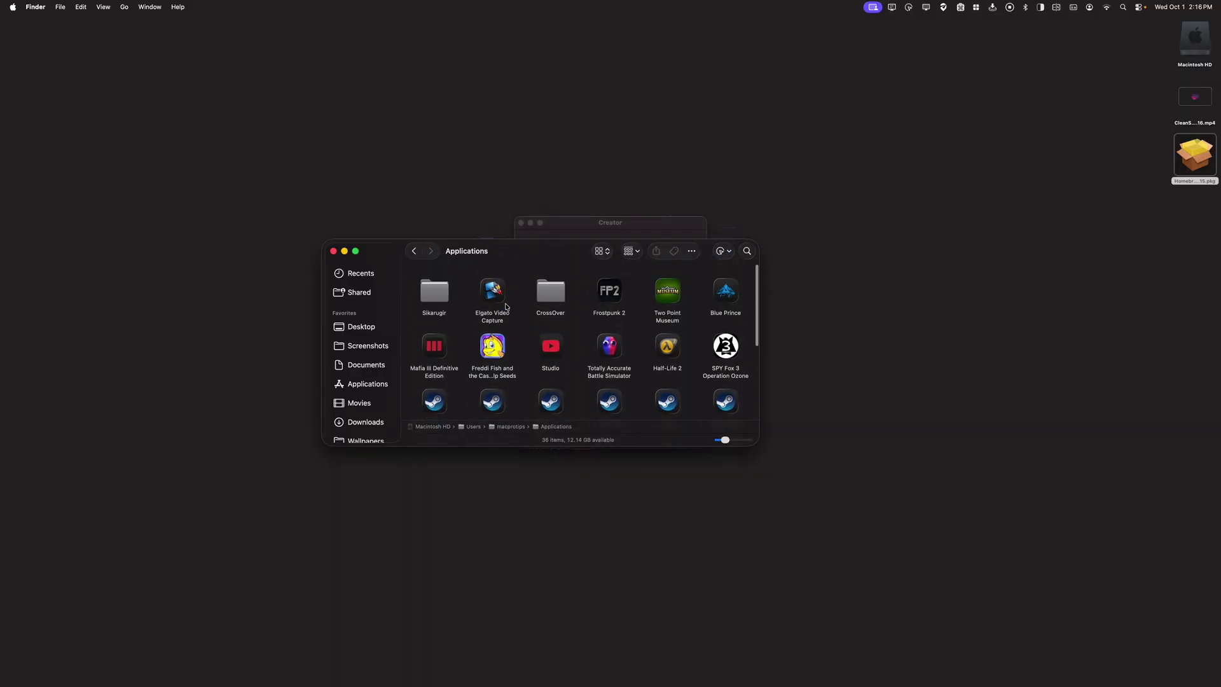
double_click(437, 294)
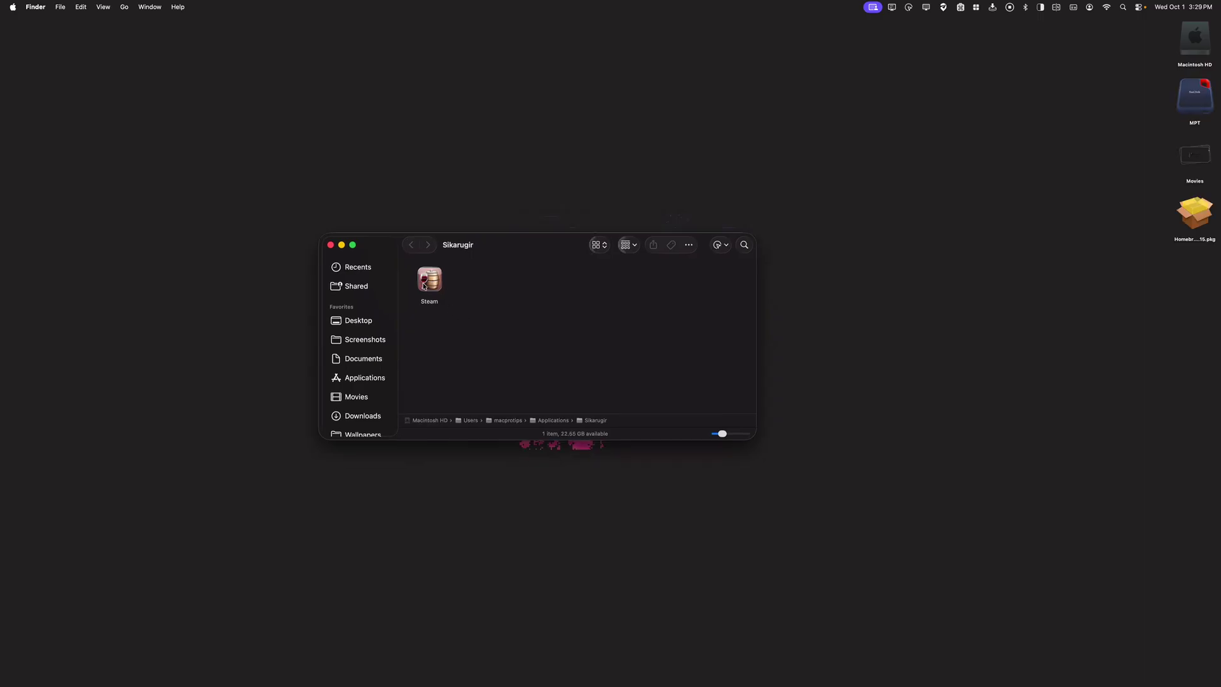
- Add the Steam wrapper to the Dock, close the Finder window and launch the wrapper from the Dock
drag(425, 287, 679, 682)
key(super+w)
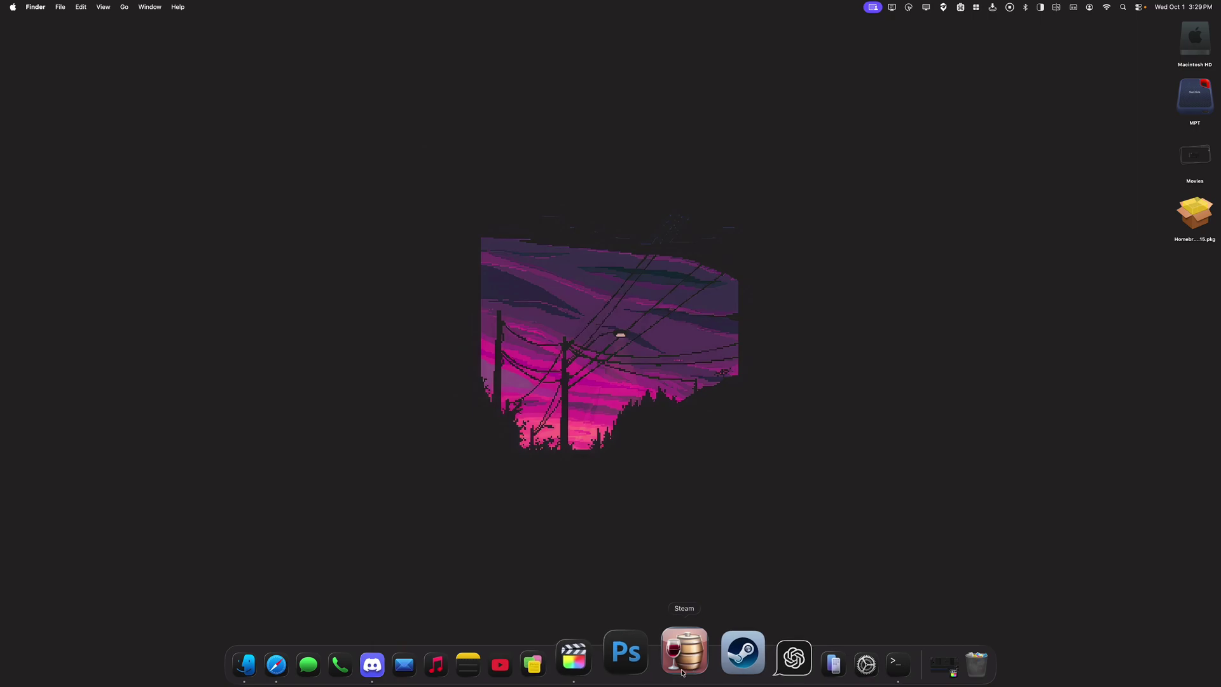
click(682, 671)
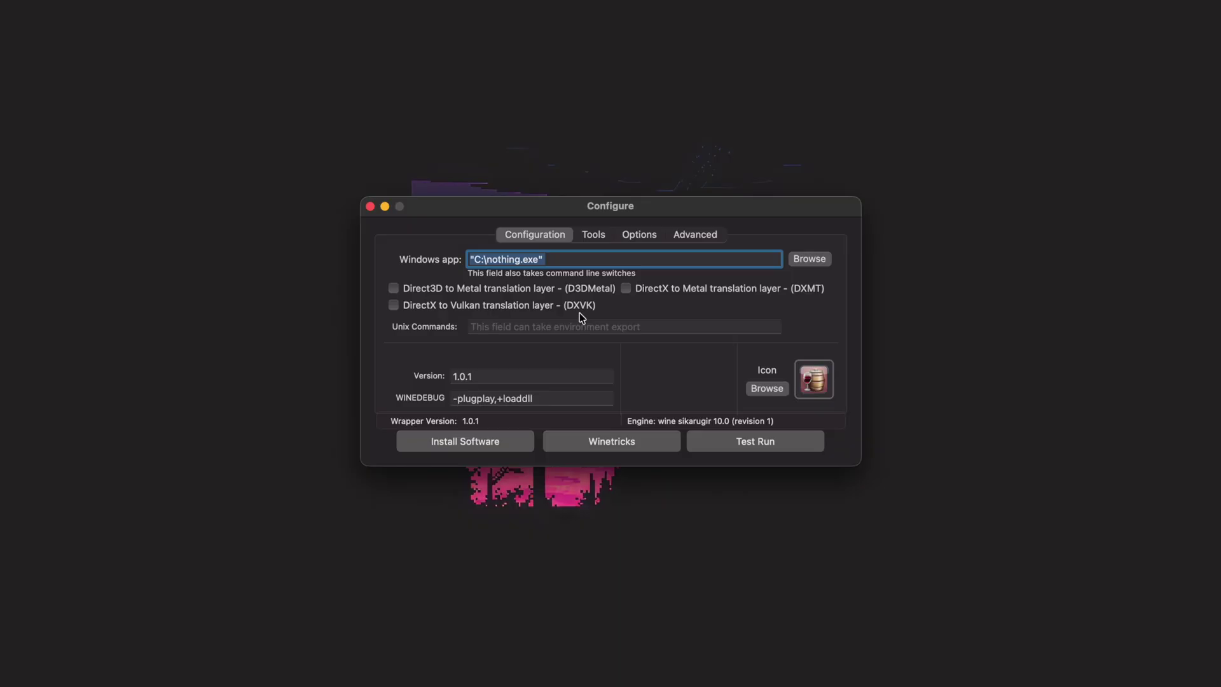
- Install the steam app package with Winetricks, allowing Configure to access the removable volume, and close Winetricks when finished
click(598, 441)
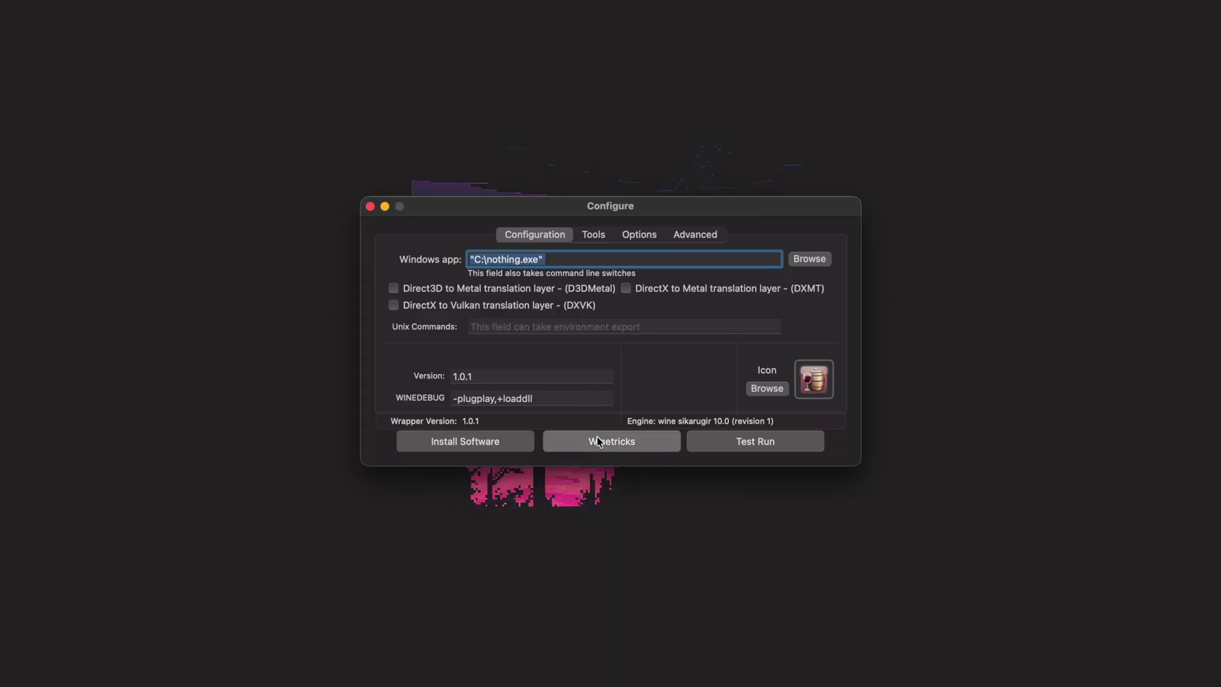
click(349, 70)
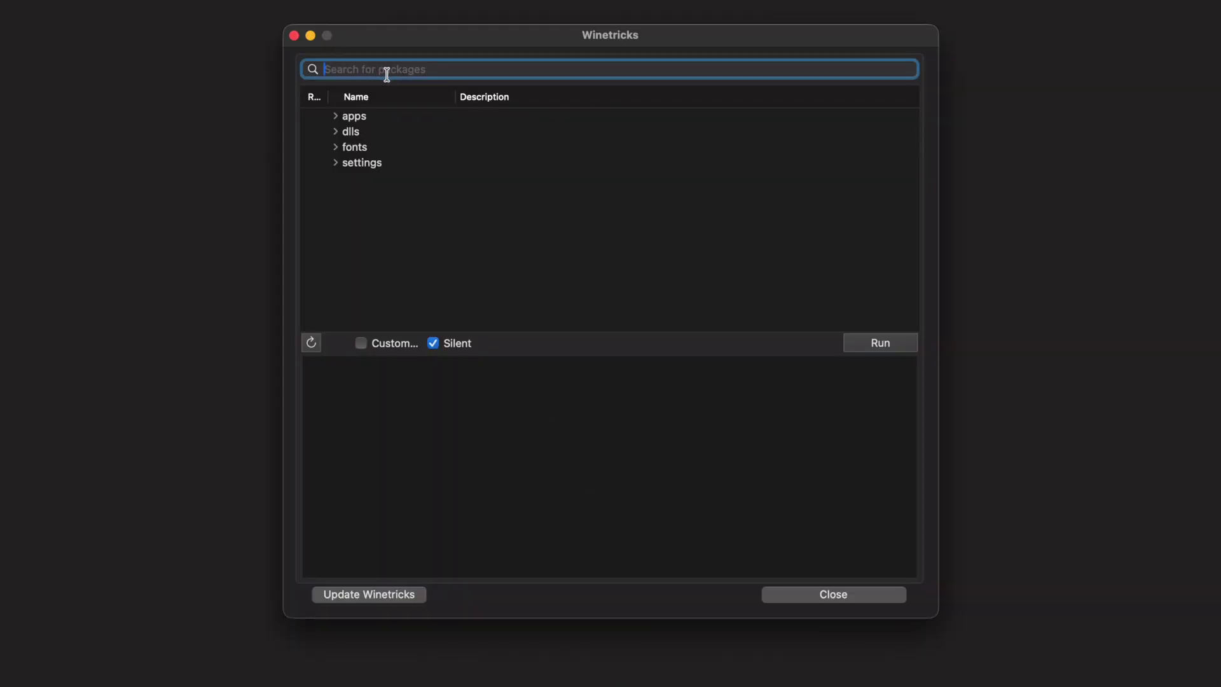
text(steam)
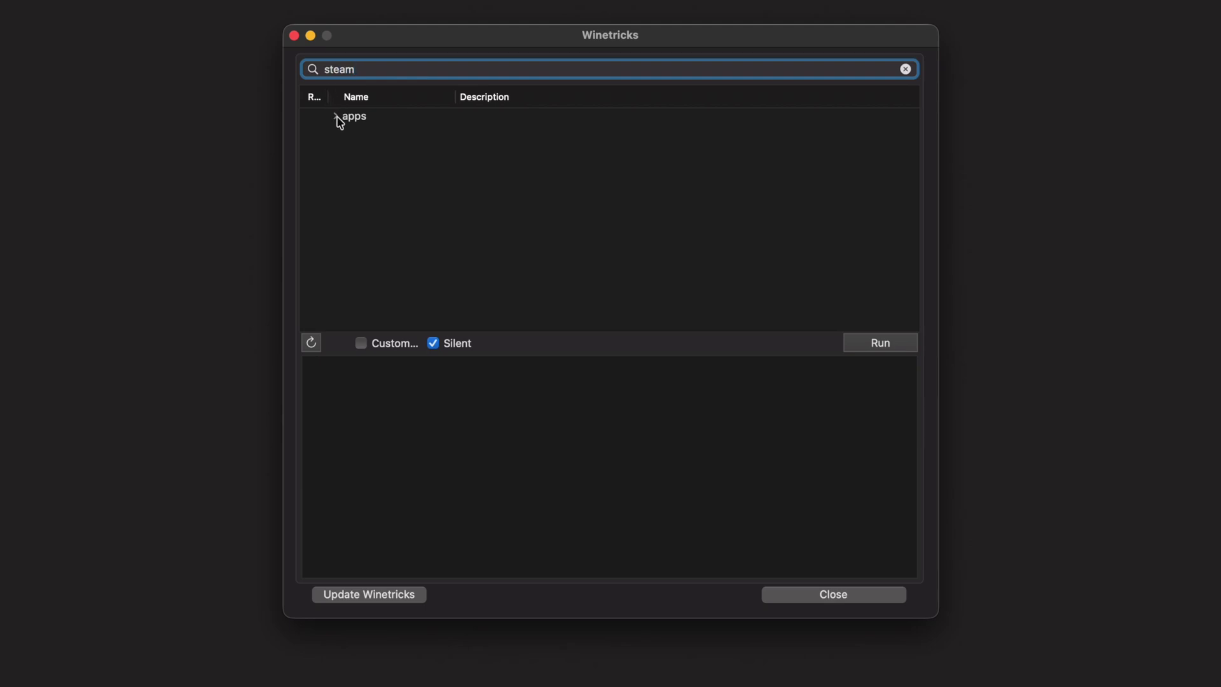
click(336, 117)
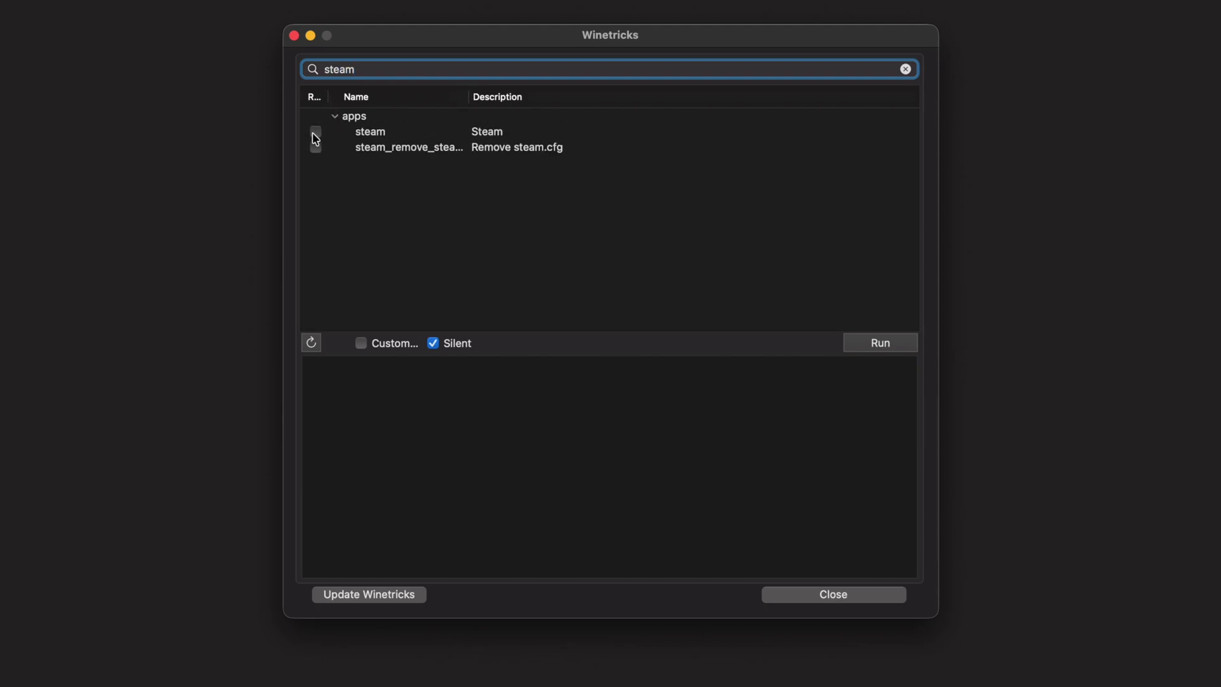
click(315, 136)
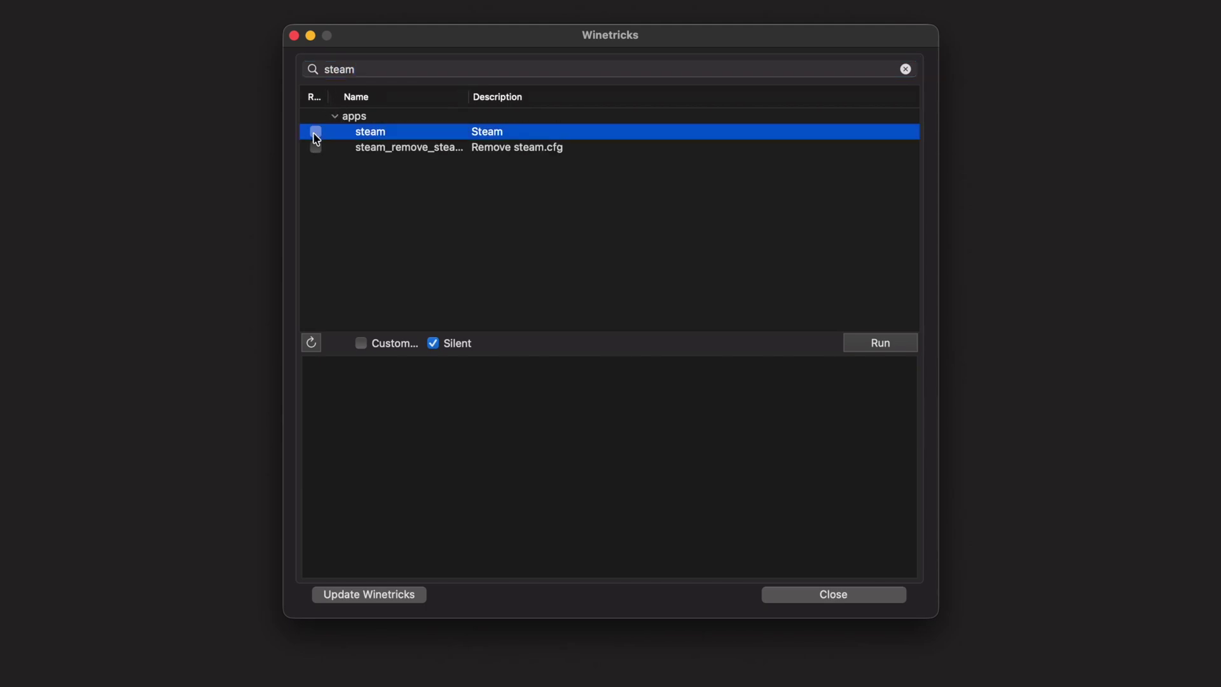
click(866, 350)
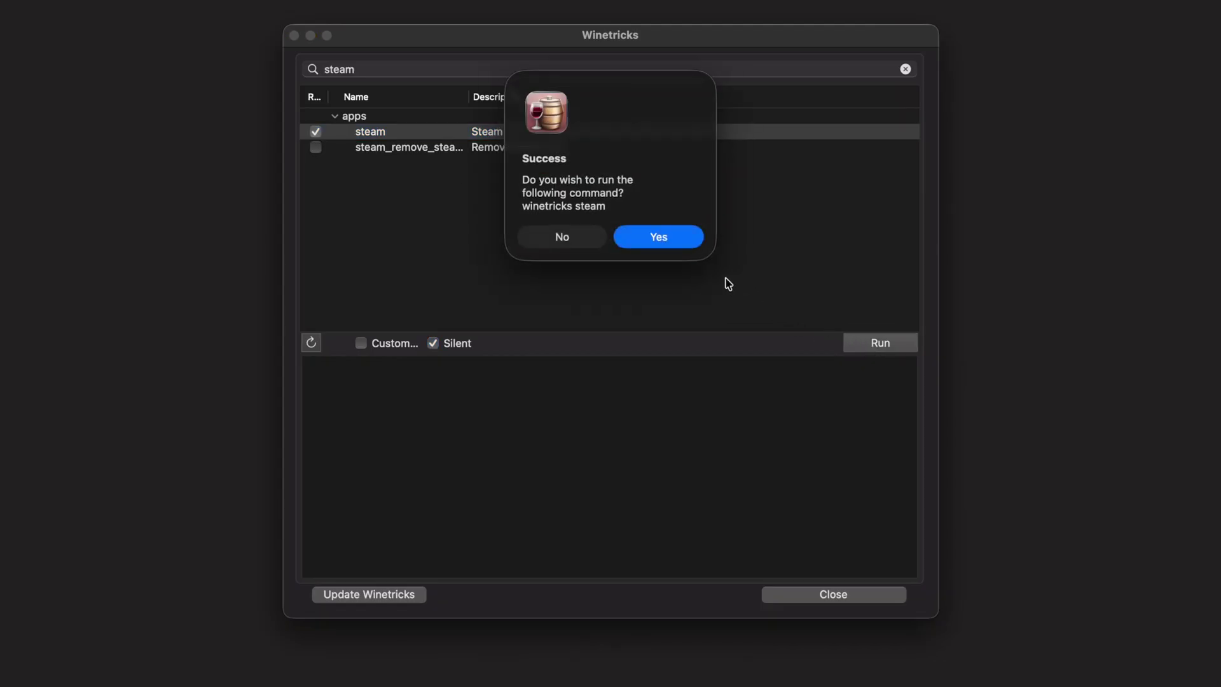
click(661, 240)
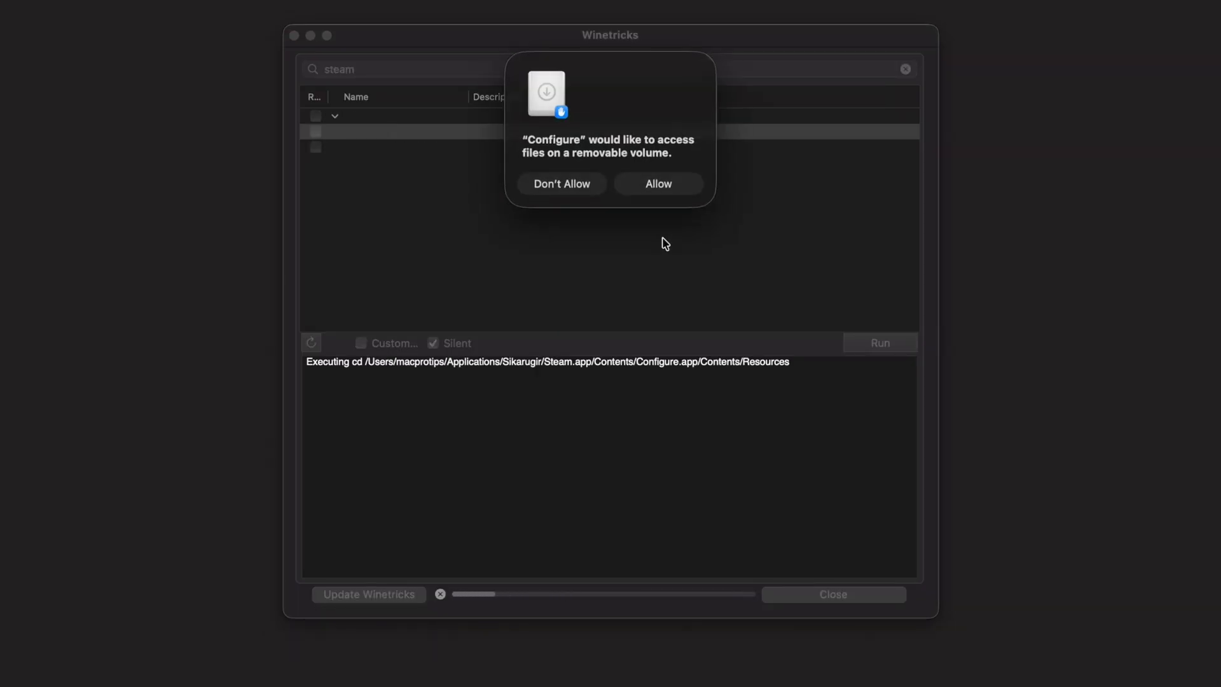
click(662, 183)
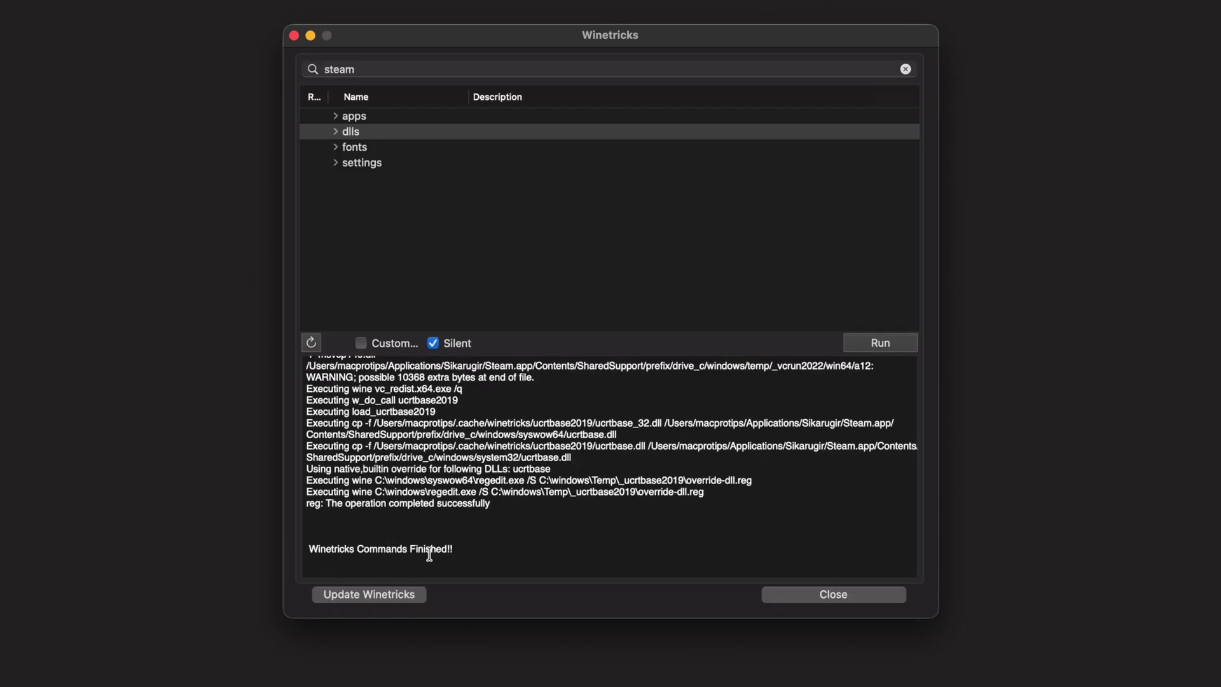
click(797, 598)
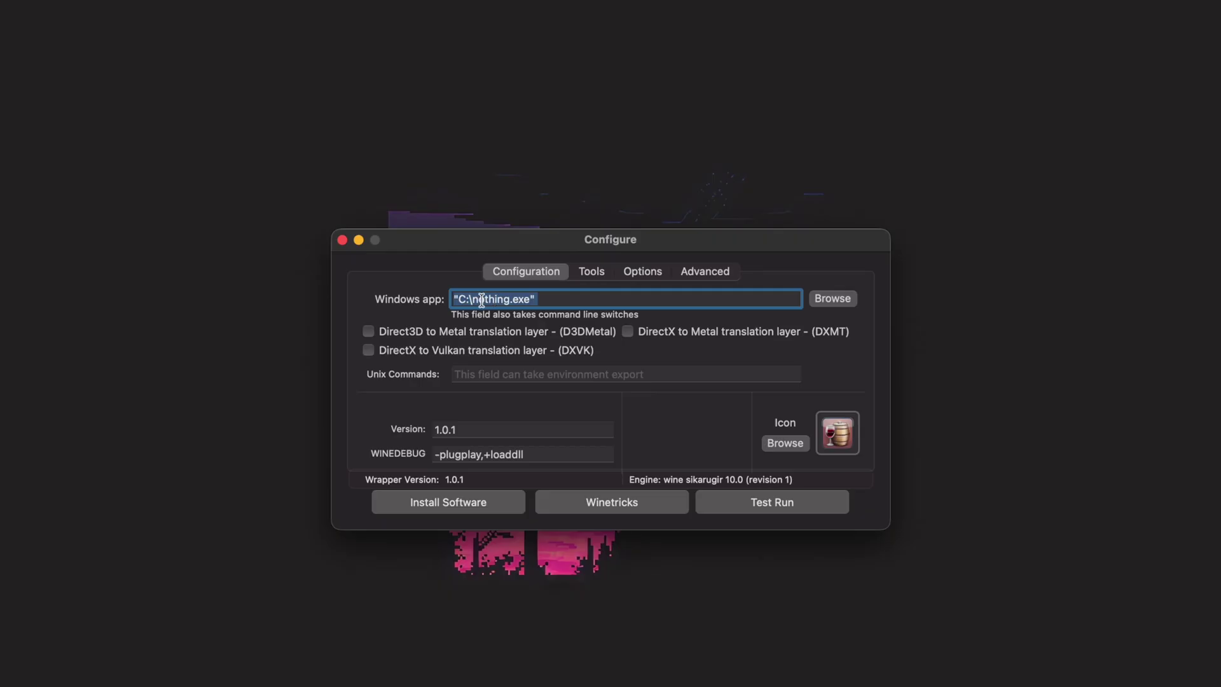
- Set the wrapper's Windows app to Steam.exe from Program Files (x86)\Steam, enable the D3DMetal translation layer and close Configure
click(837, 302)
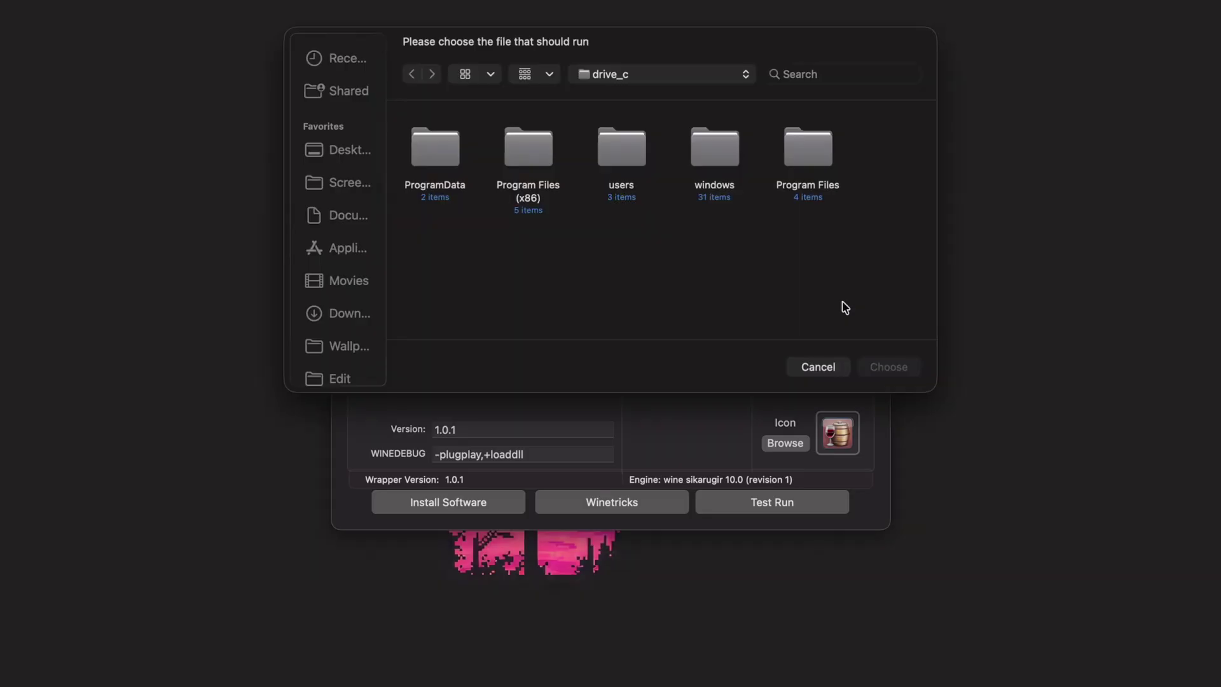
double_click(533, 158)
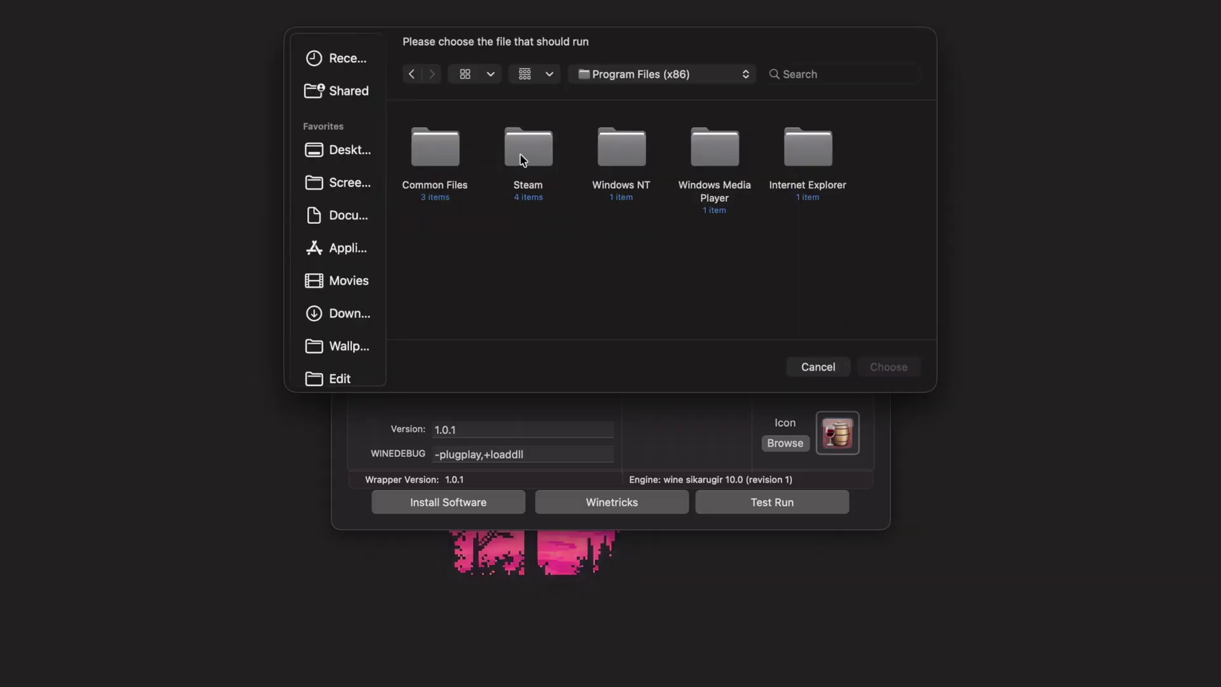
double_click(522, 159)
click(721, 158)
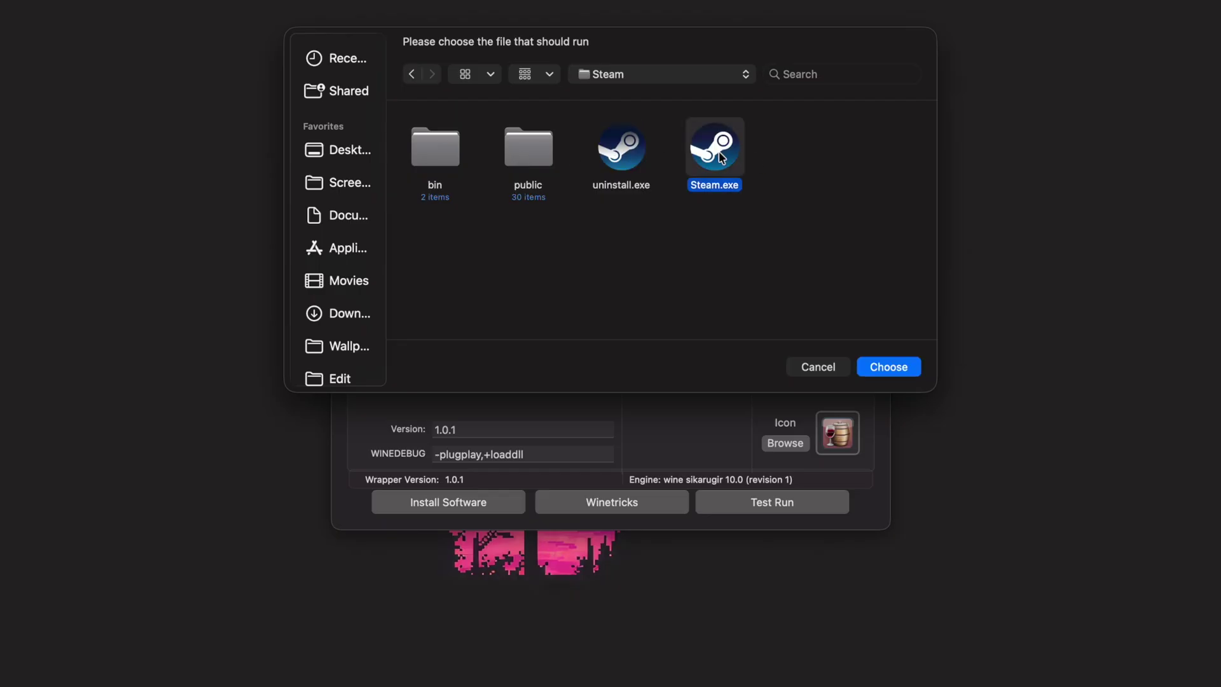
click(890, 365)
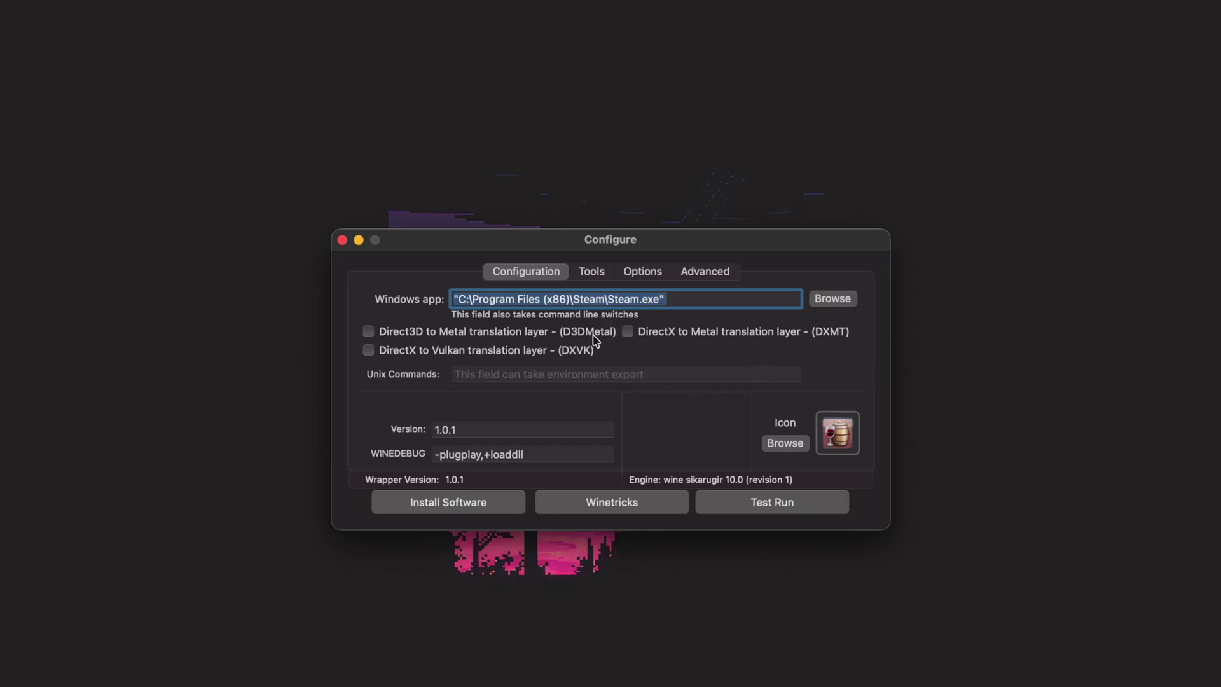
click(368, 332)
click(342, 240)
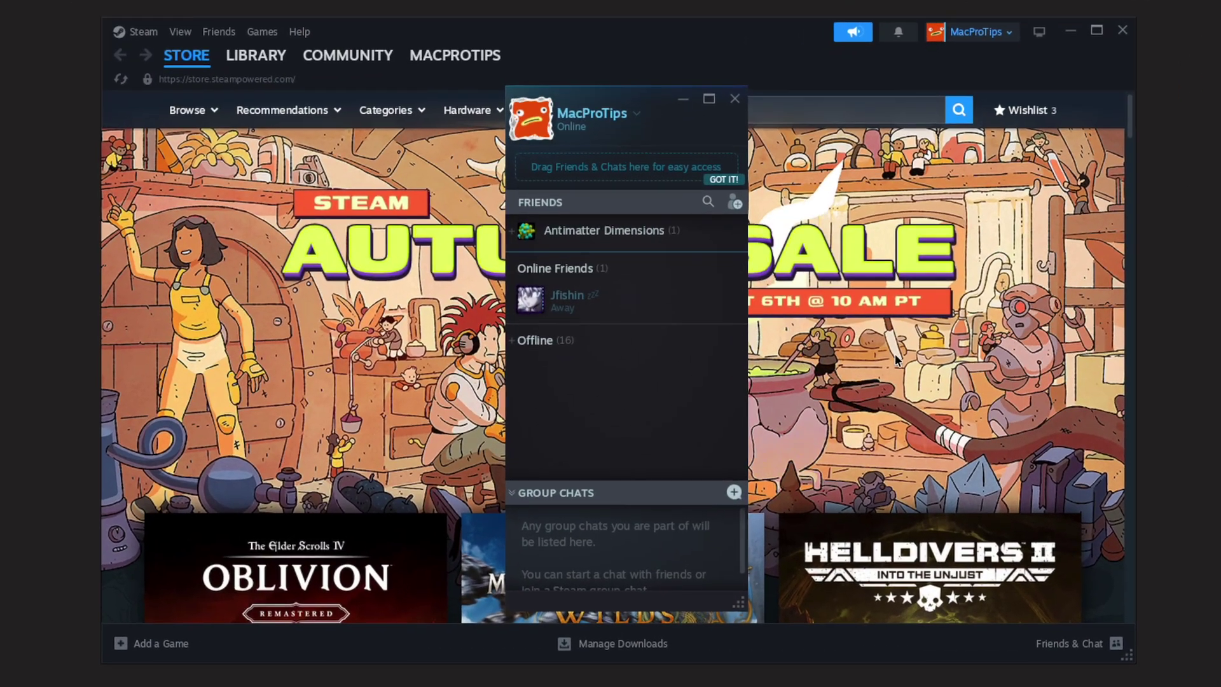
- Send the message "hello" to the online friend in Steam and close the chat and friends list windows
double_click(572, 311)
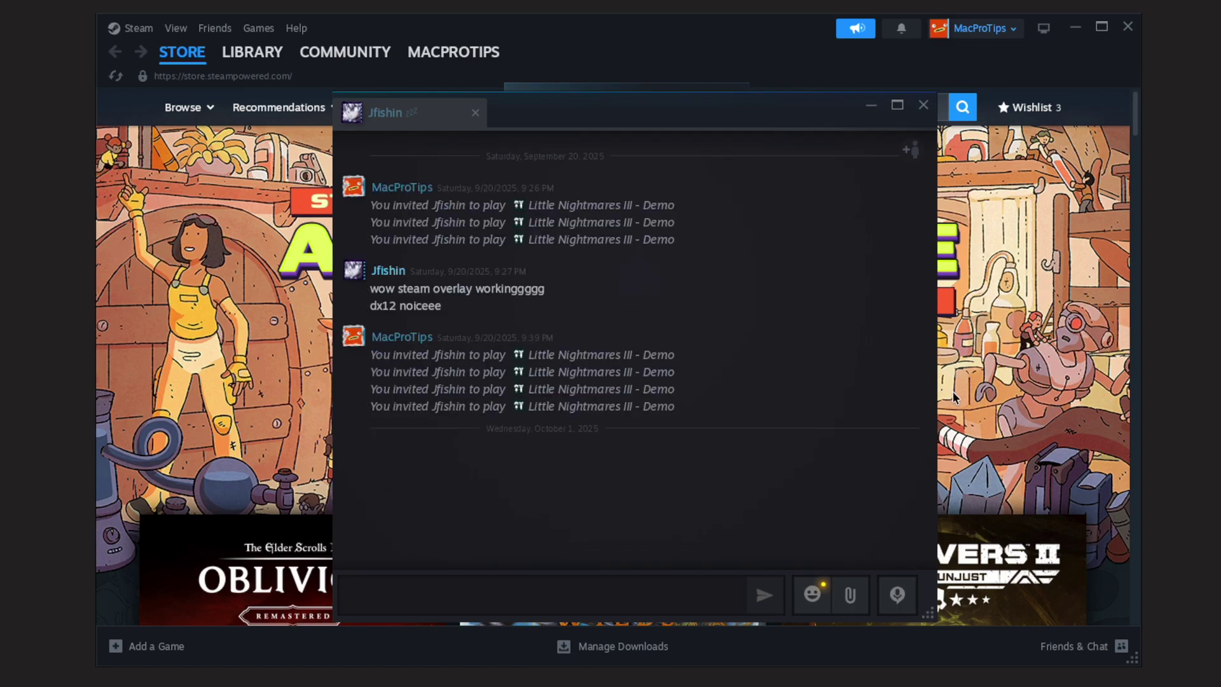
text(hello)
key(Return)
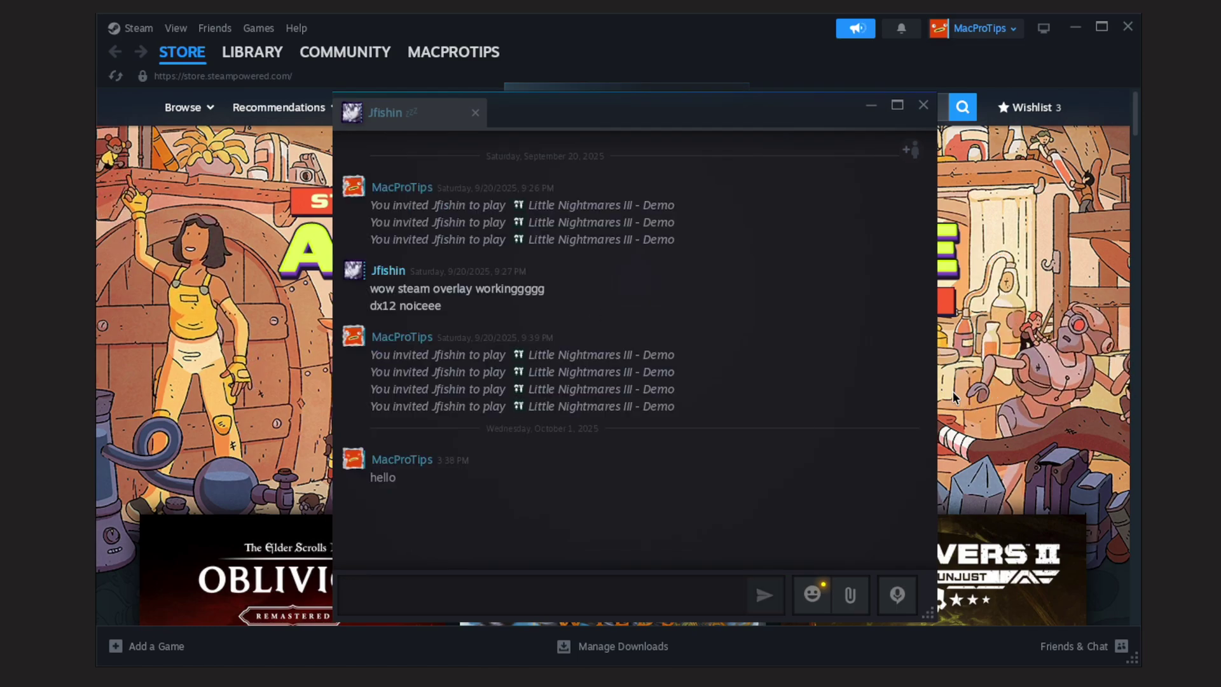
click(923, 104)
click(739, 95)
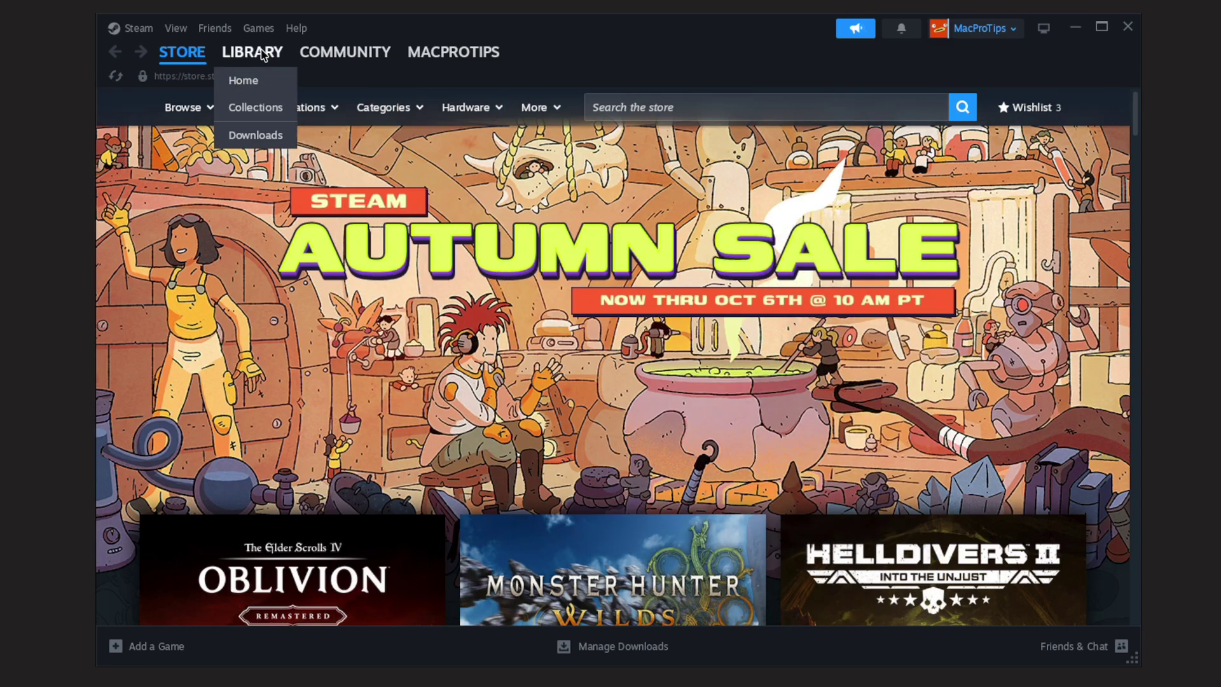
- Find the full CloverPit game in the Steam library and install it
click(263, 54)
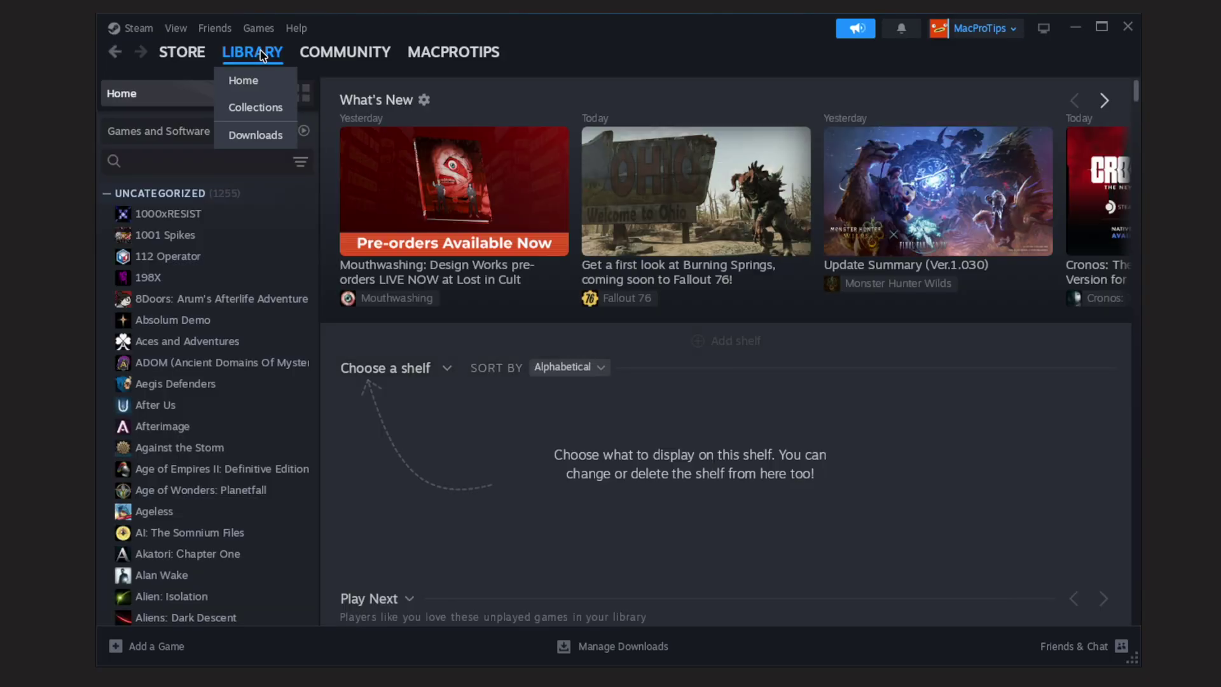
scroll(220, 463, down, 6)
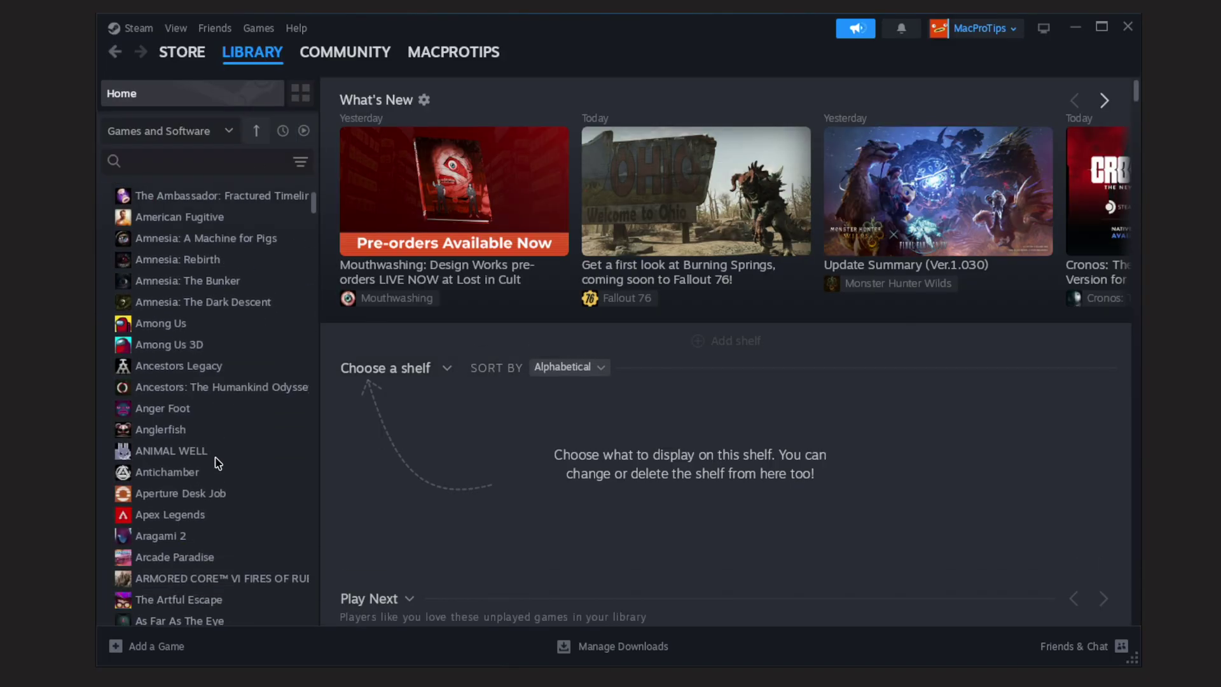
scroll(217, 463, down, 15)
click(169, 210)
scroll(177, 273, up, 3)
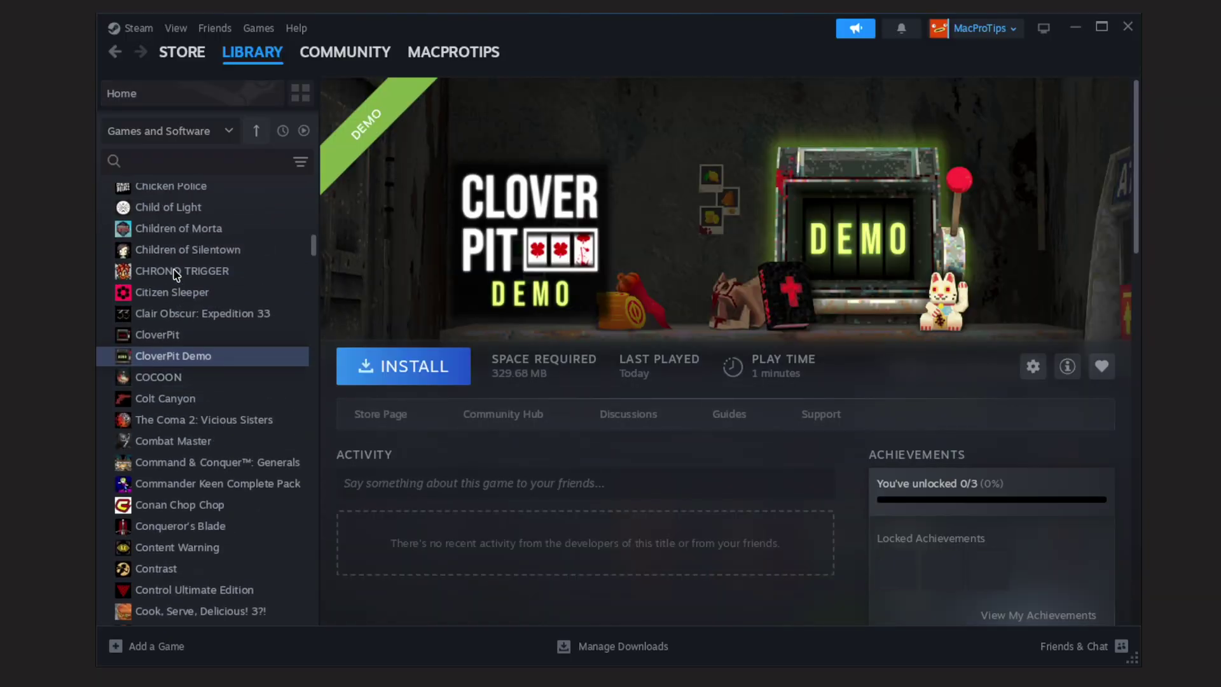
click(172, 340)
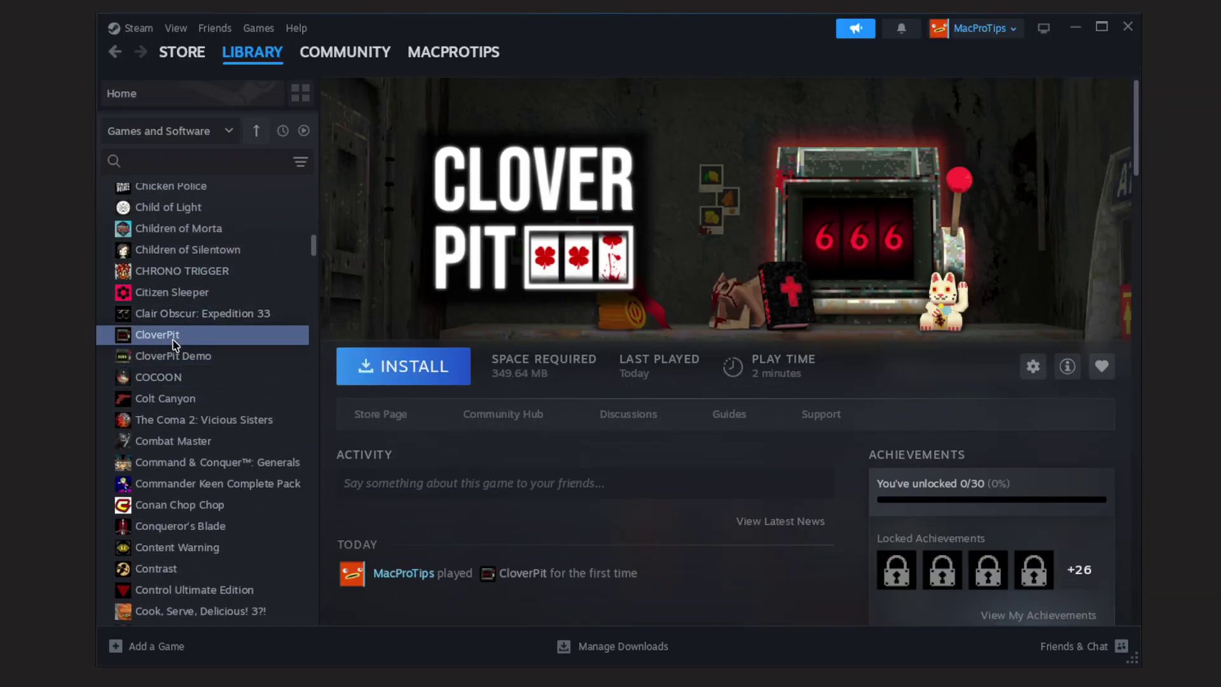
click(389, 372)
click(555, 486)
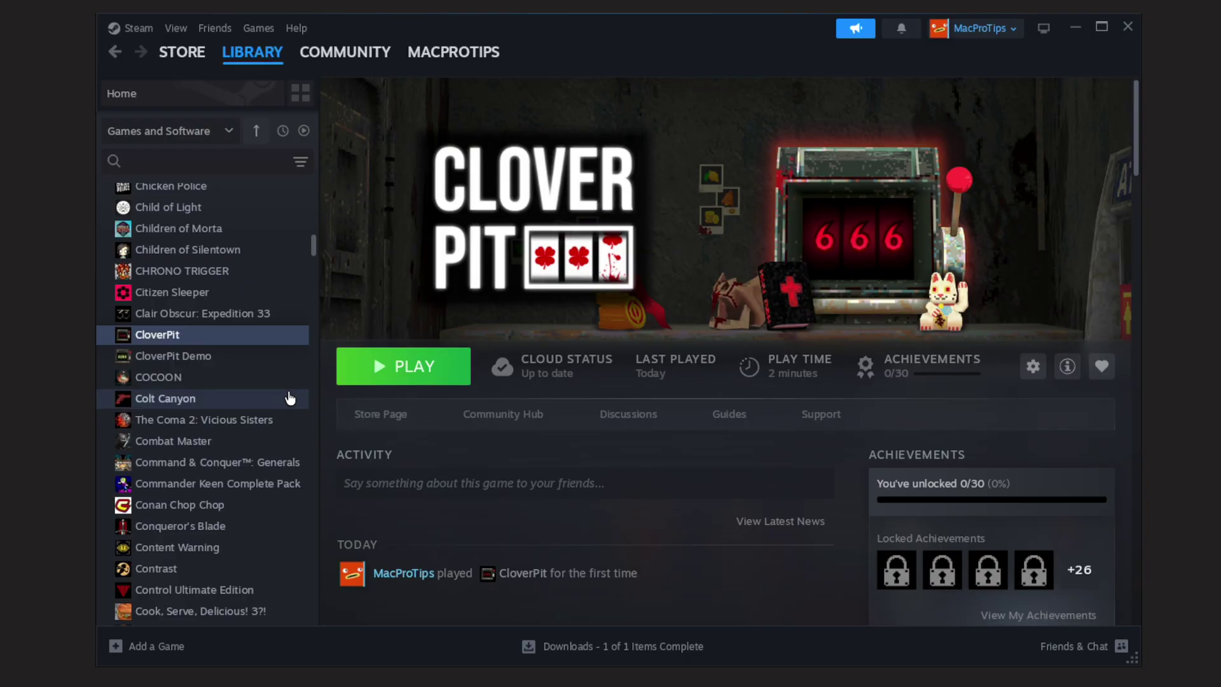
- Launch CloverPit, advance past the welcome dialogue and accept the offer to explain how things work
click(398, 369)
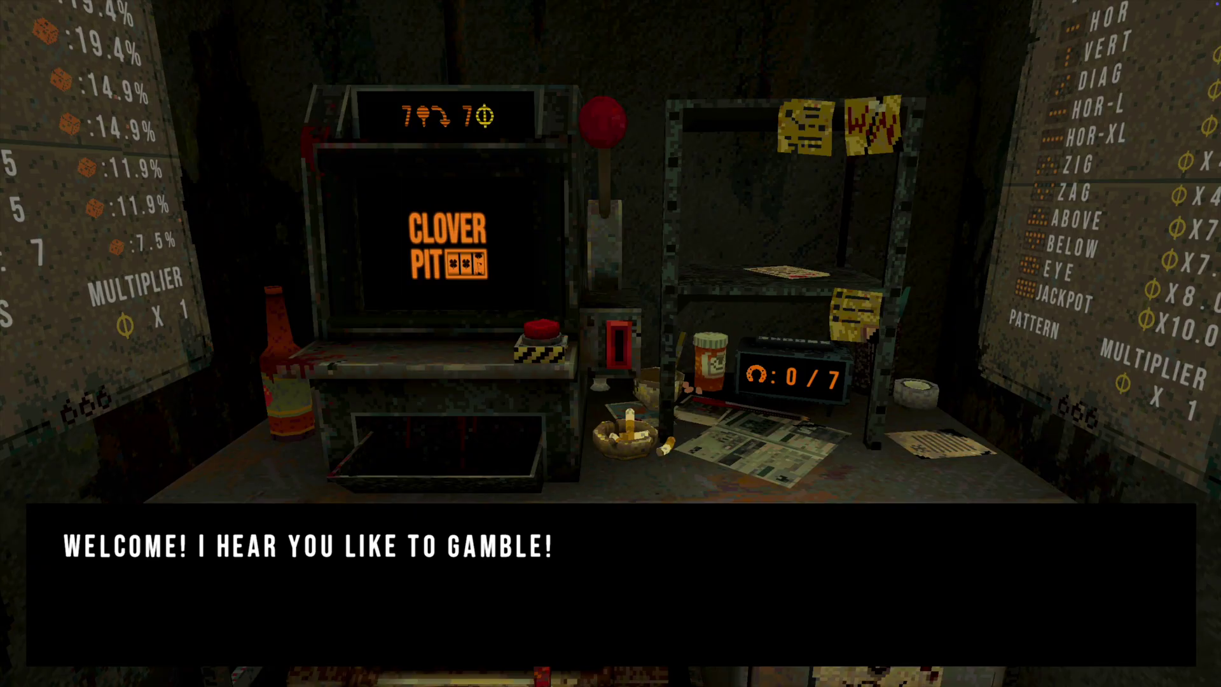
key(space)
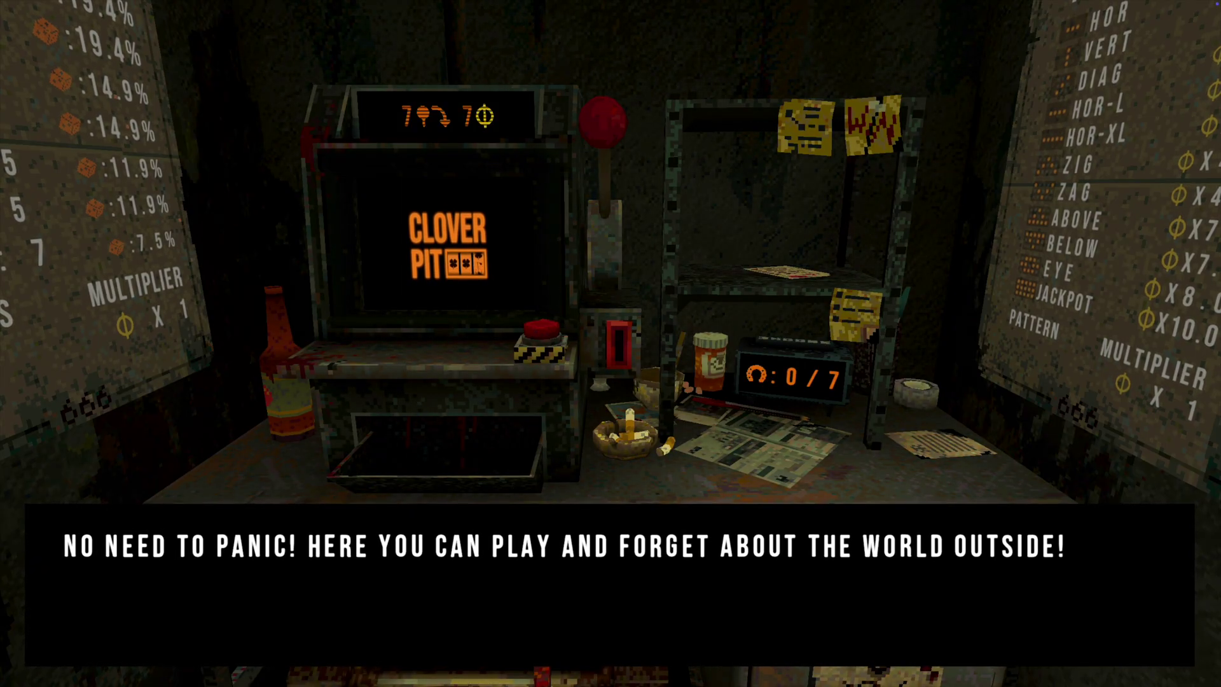
key(space)
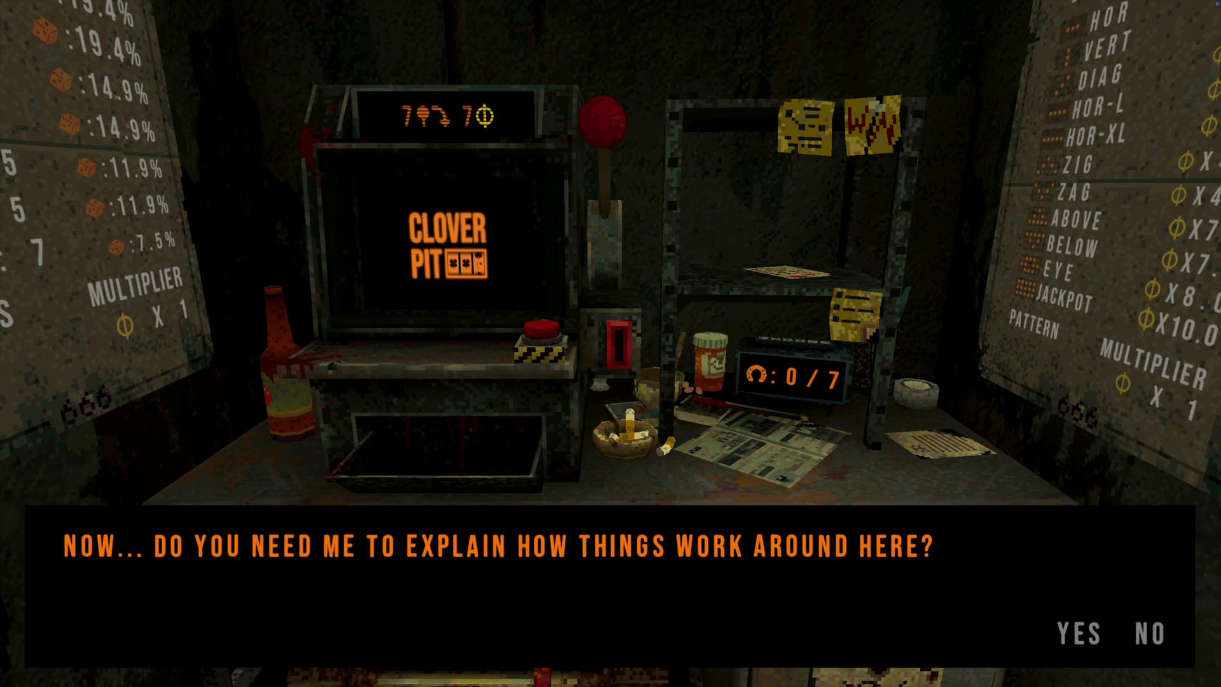
click(1082, 633)
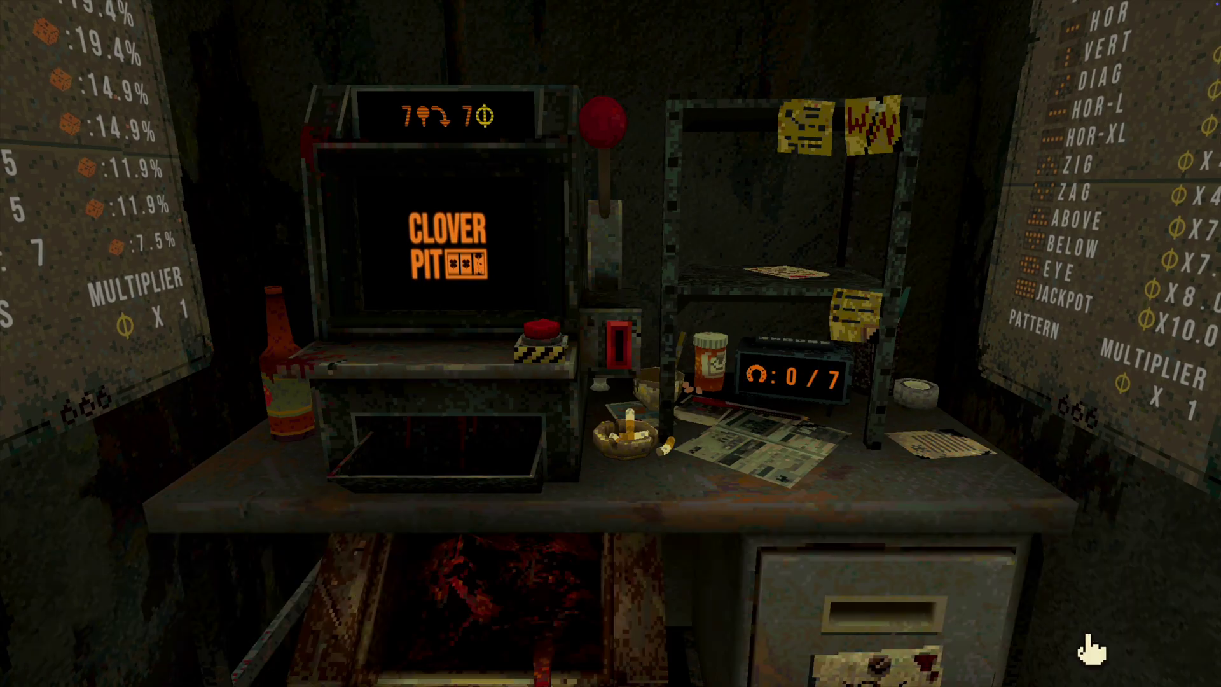
- Advance through CloverPit's tutorial dialogue on depositing coins, interest, early repayment and clover tickets
key(space)
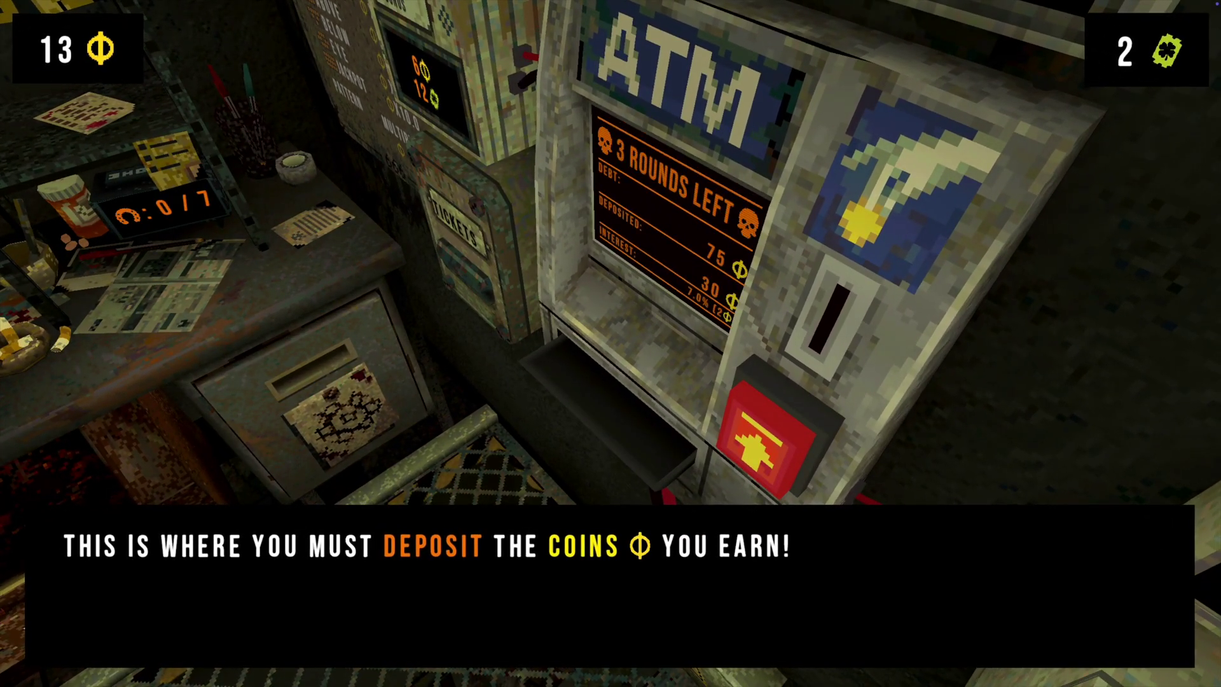
key(space)
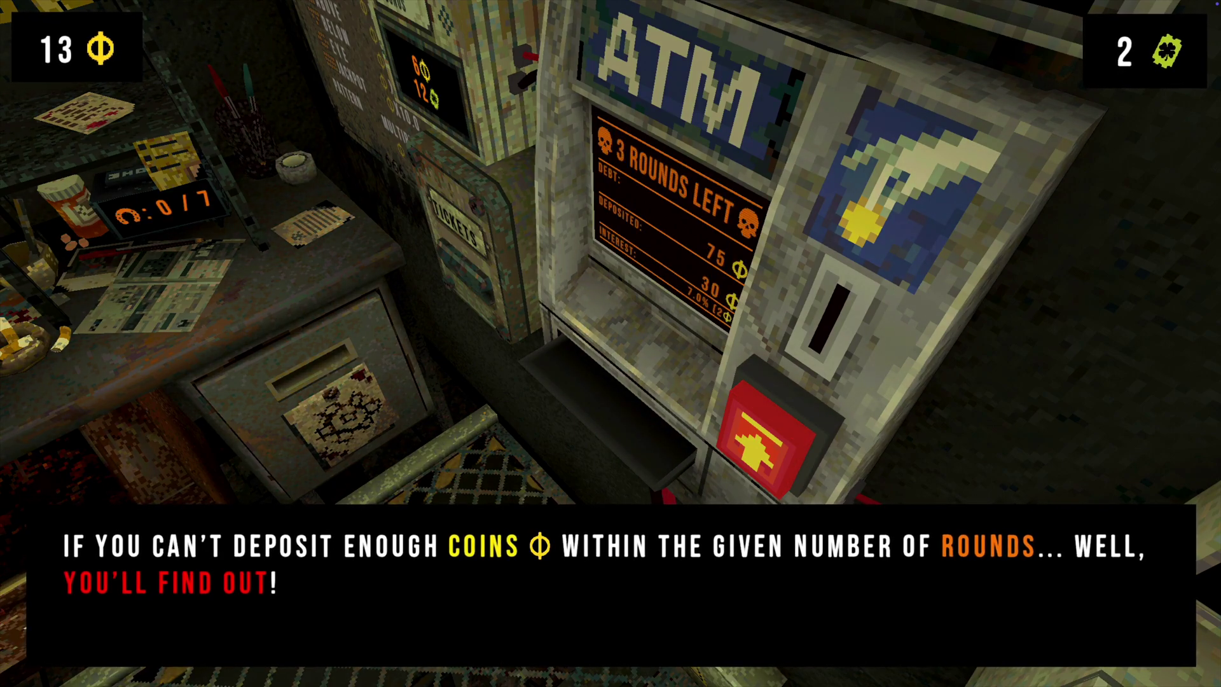
key(space)
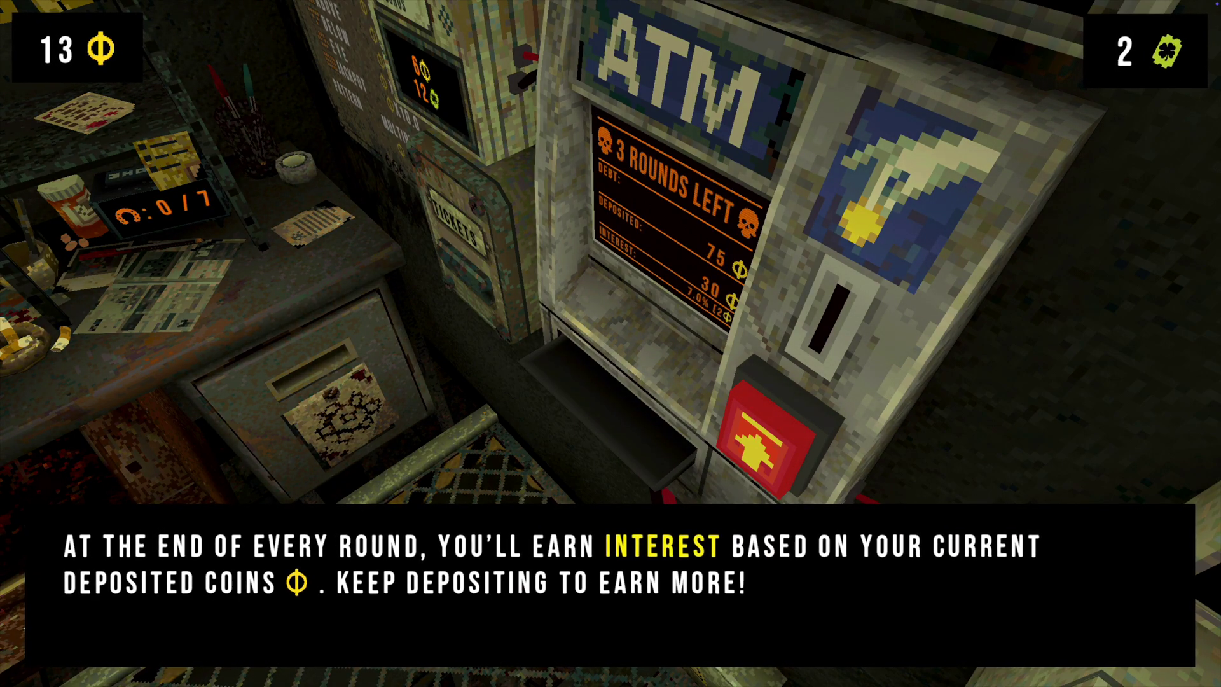
key(space)
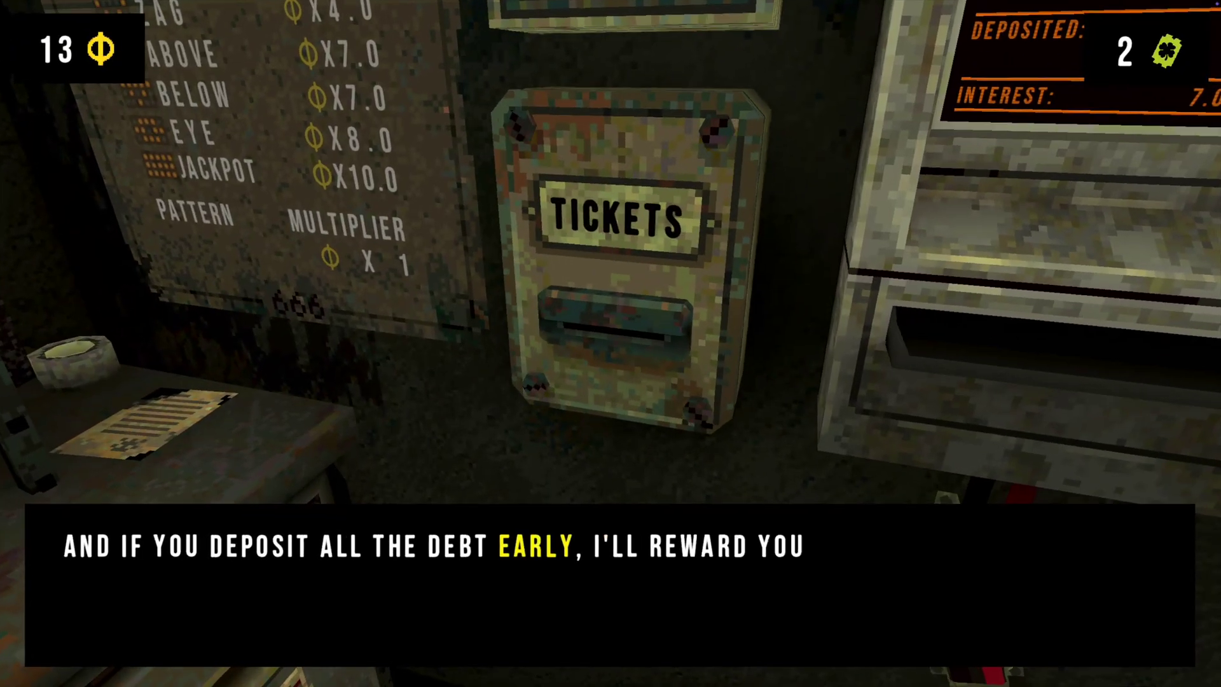
key(space)
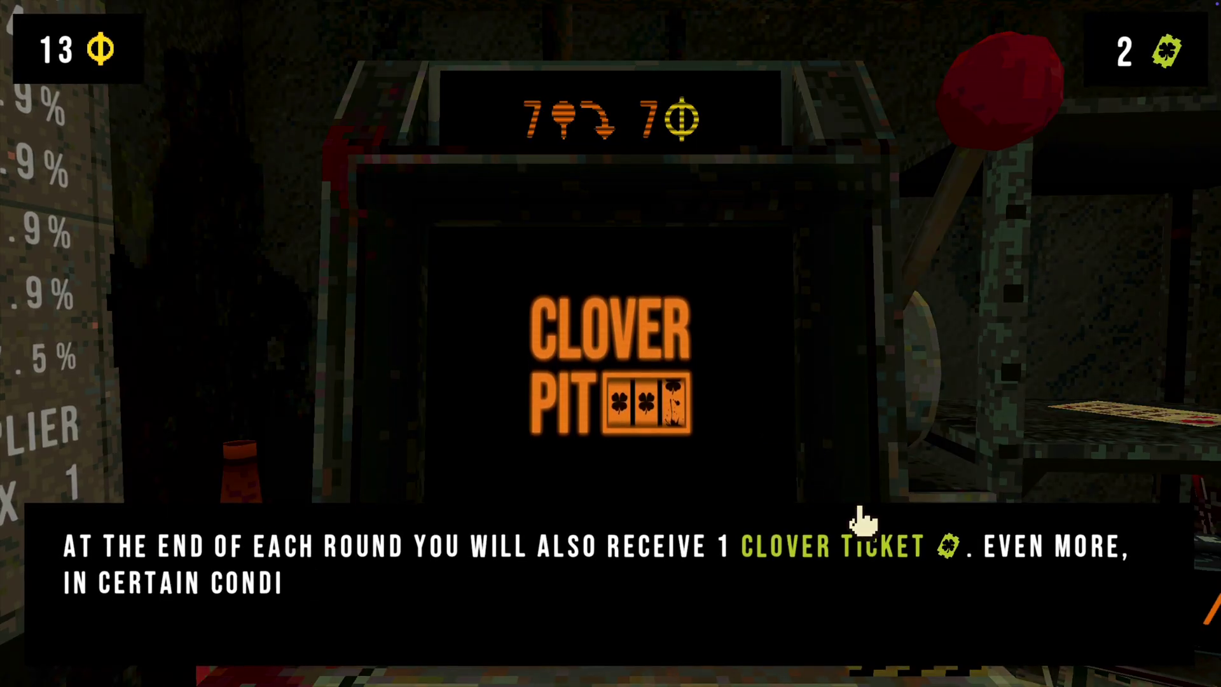
key(space)
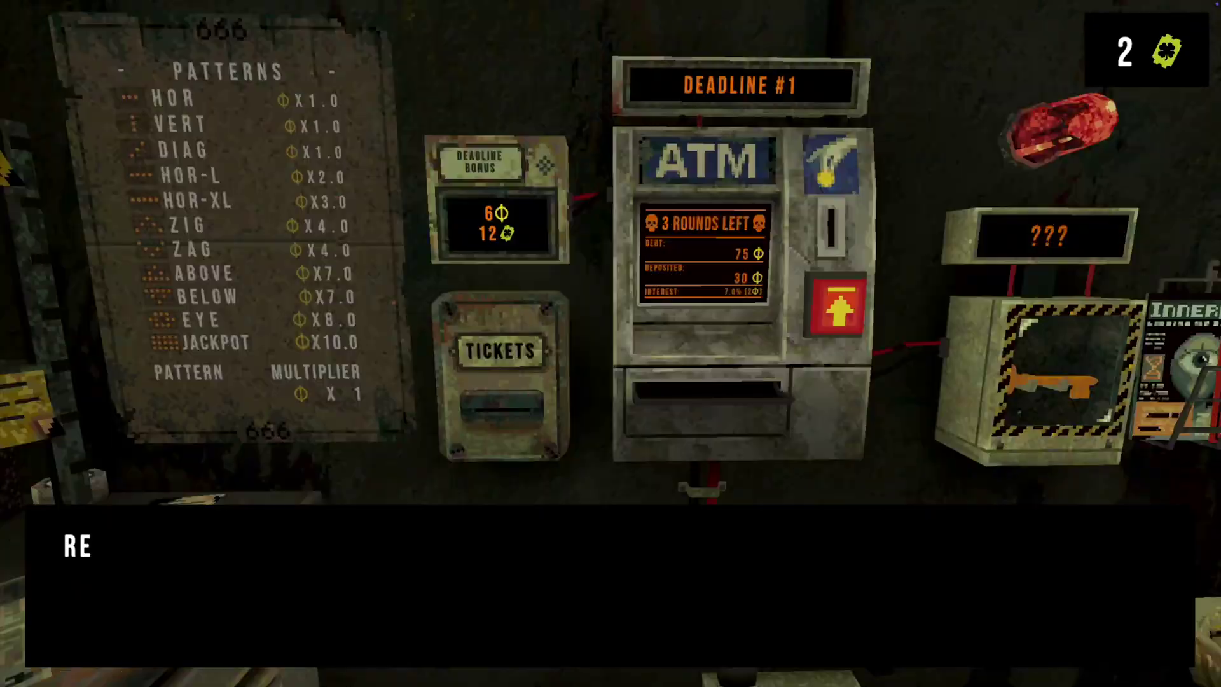